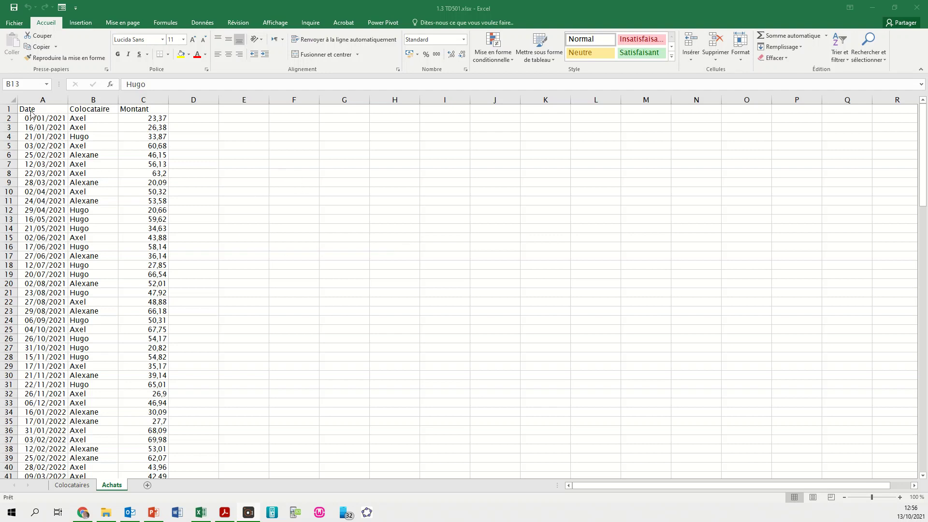
# Examine the Date, Colocataire and Montant columns of the purchase list on the Achats sheet
pyautogui.click(34, 127)
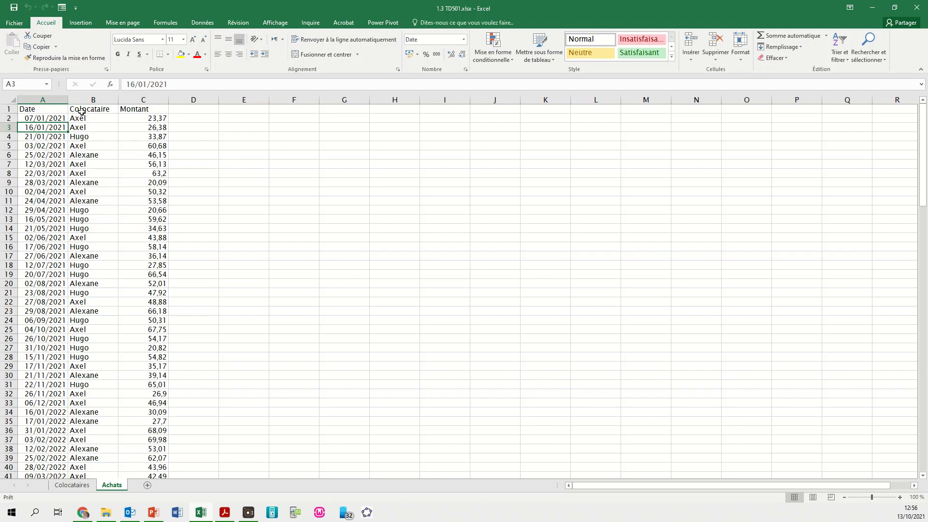
pyautogui.click(207, 181)
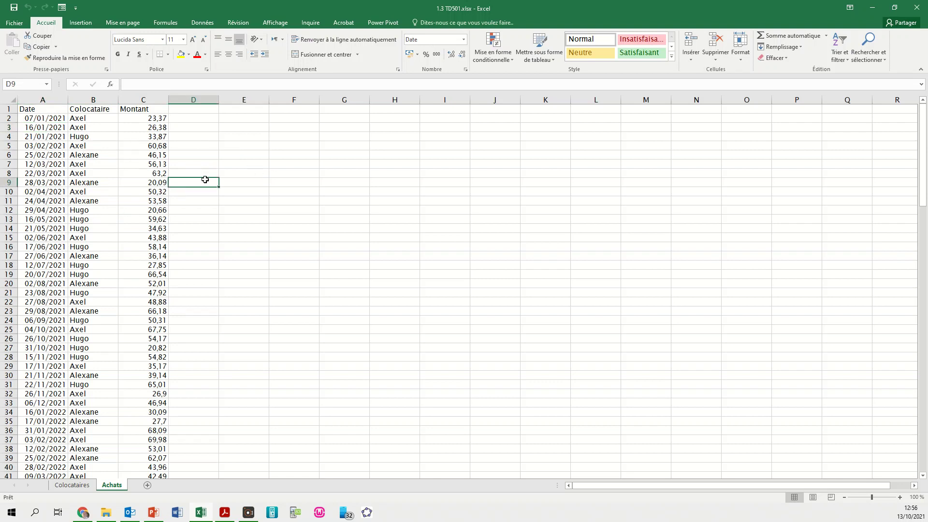
pyautogui.click(266, 172)
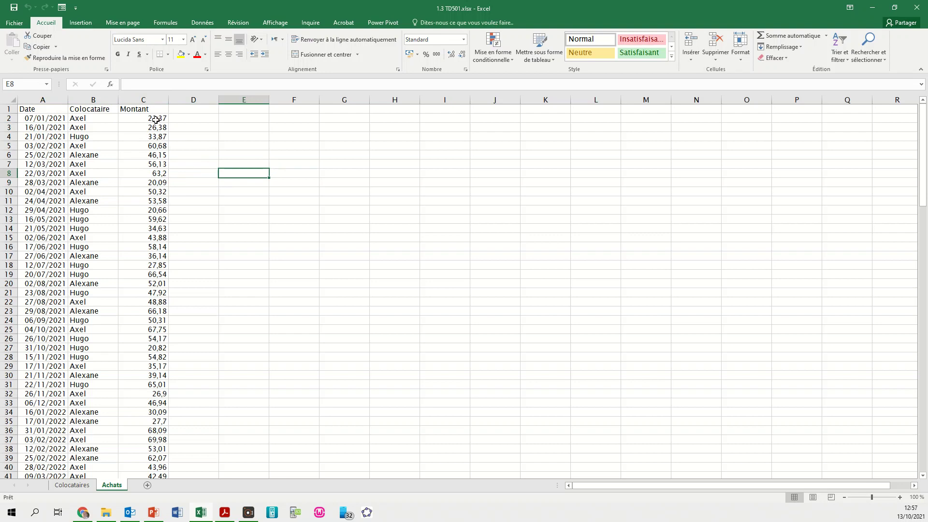
pyautogui.click(39, 133)
pyautogui.click(90, 130)
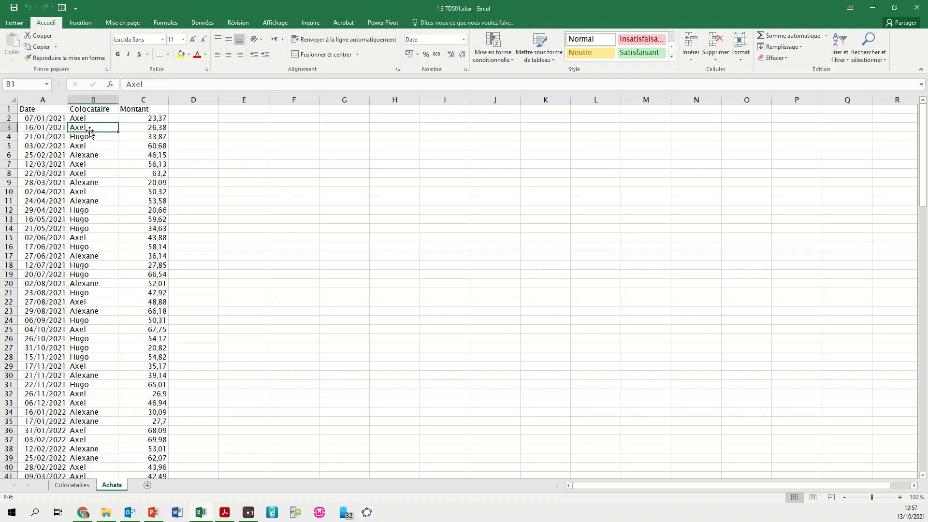
pyautogui.click(158, 130)
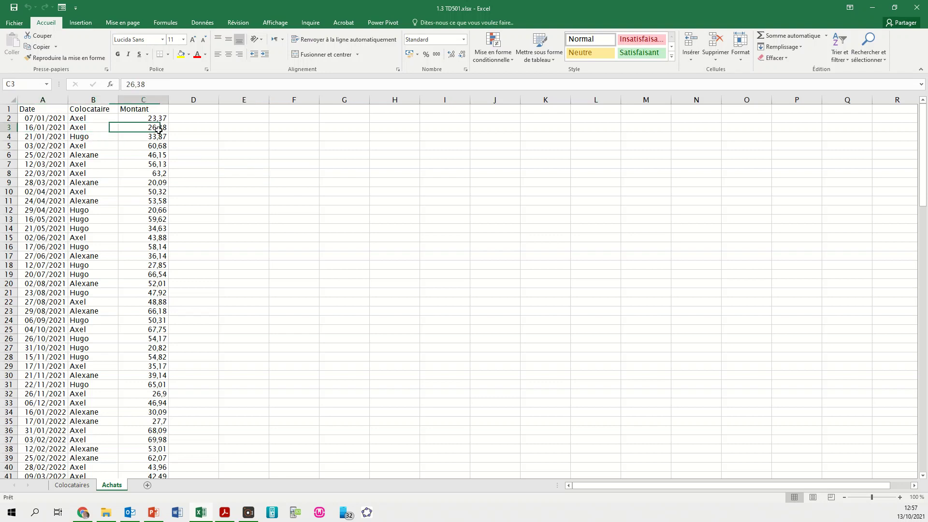
pyautogui.click(247, 154)
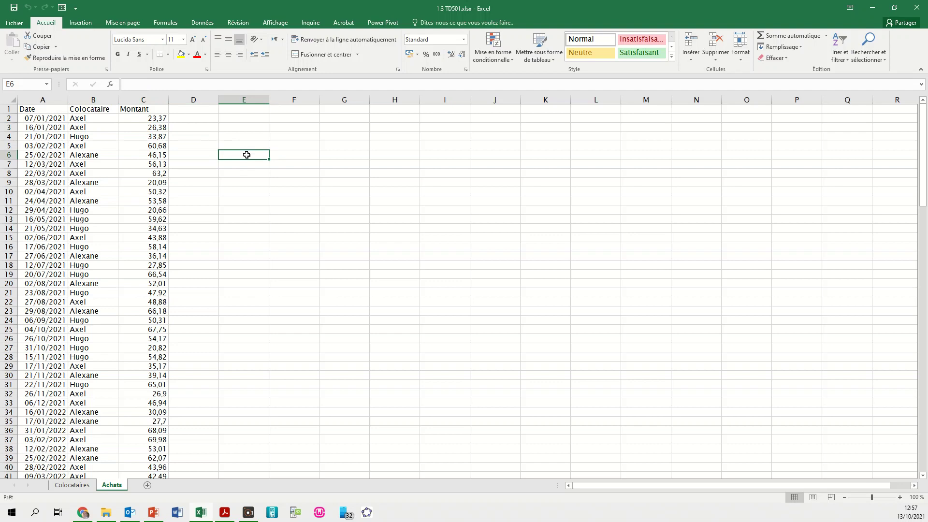
pyautogui.moveTo(921, 146); pyautogui.dragTo(884, 67)
# Format the range A1:C92 as a table with headers, using the light style with a black header row
pyautogui.click(35, 110)
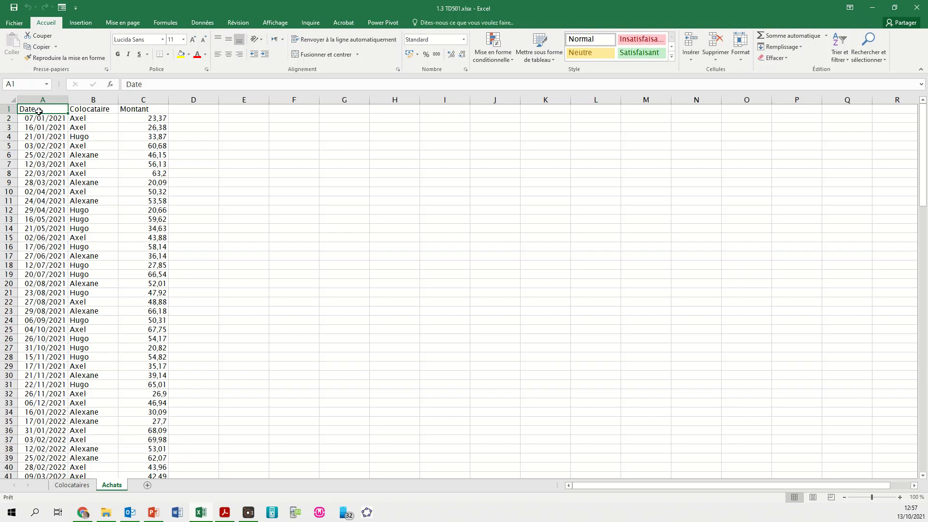
pyautogui.hotkey('ctrl', 'shift', 'End')
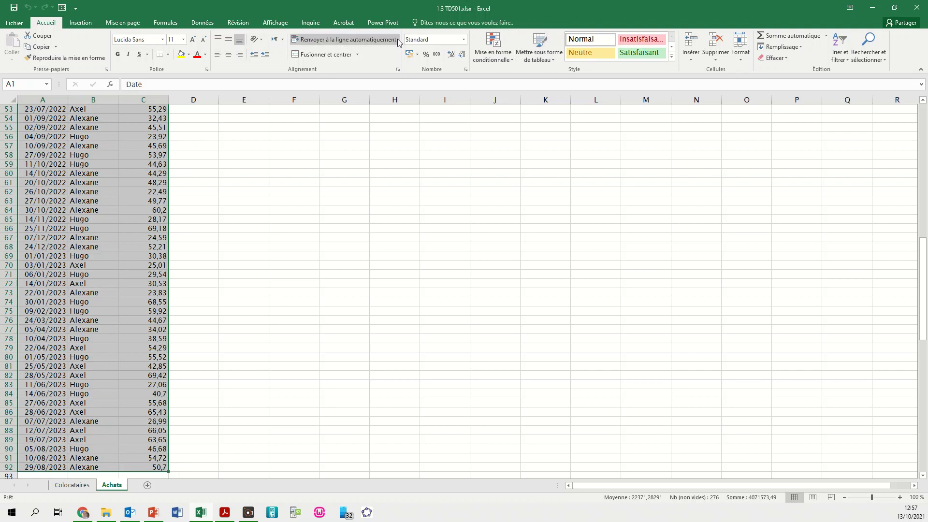
pyautogui.click(541, 41)
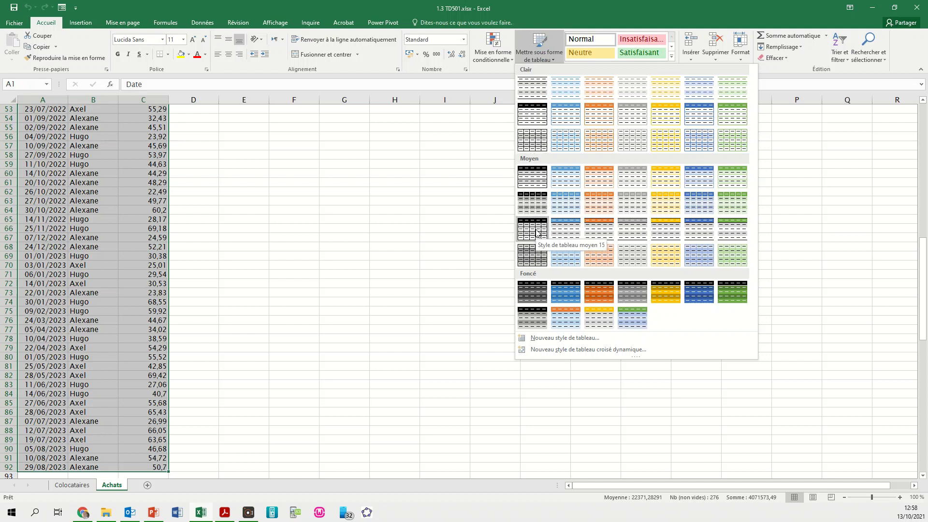
pyautogui.click(534, 122)
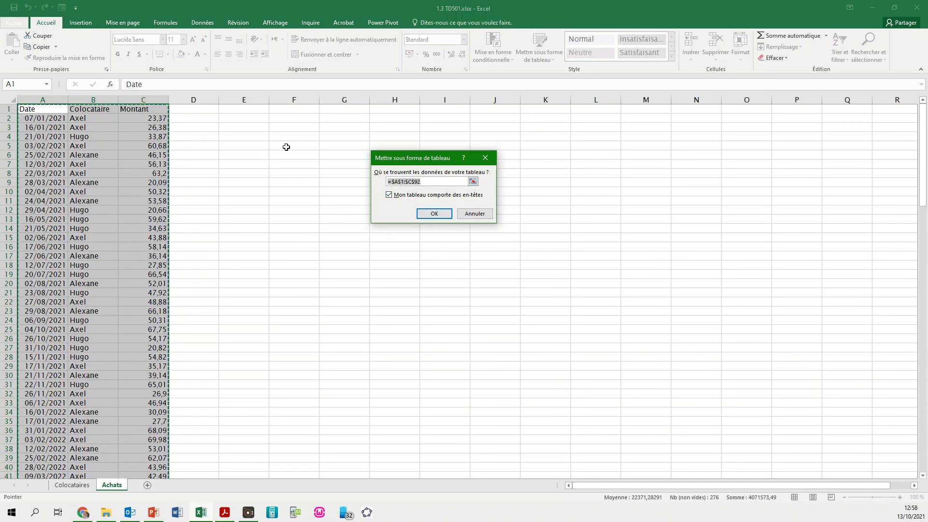
pyautogui.click(425, 213)
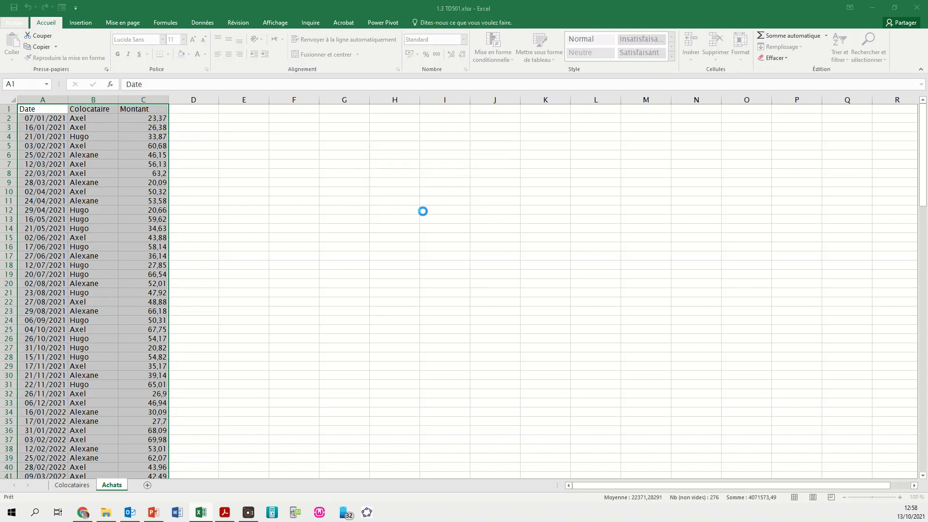
pyautogui.click(231, 229)
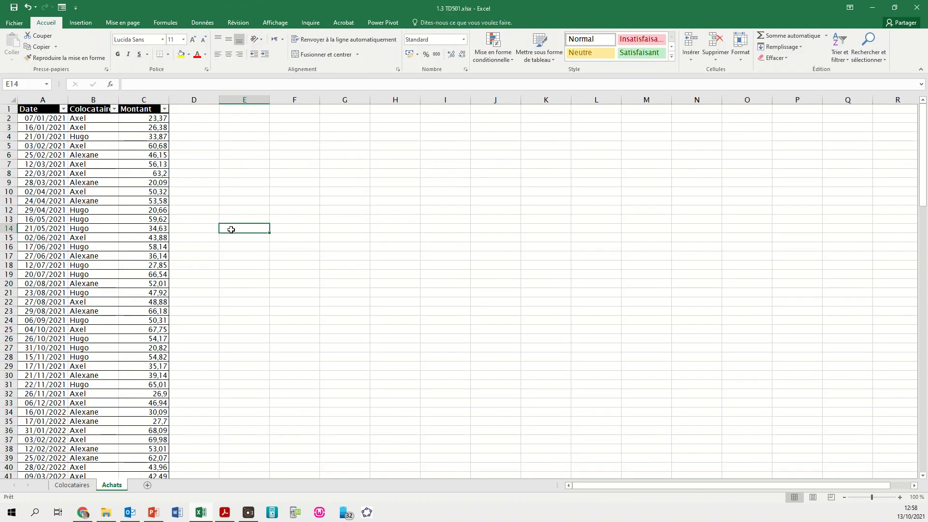
# Fit the widths of the Date, Colocataire and Montant columns to their contents
pyautogui.doubleClick(67, 97)
pyautogui.doubleClick(114, 97)
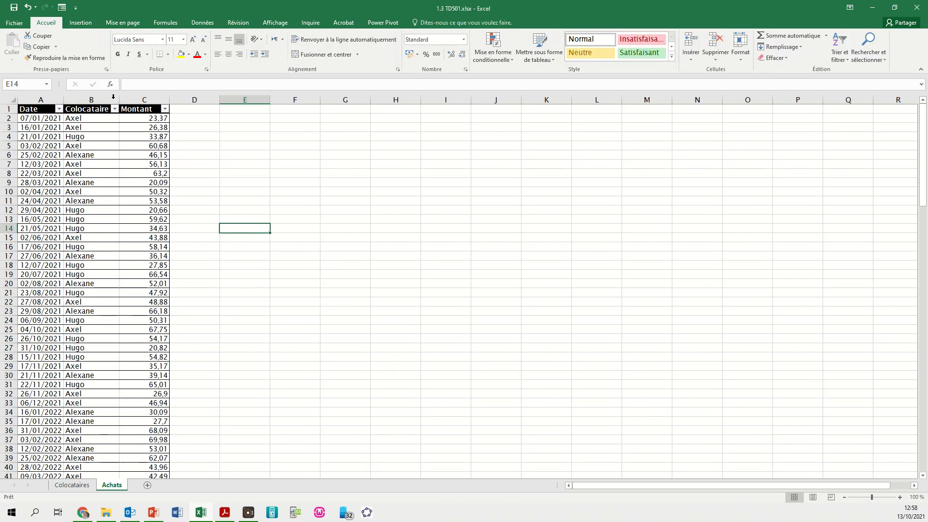
pyautogui.doubleClick(170, 98)
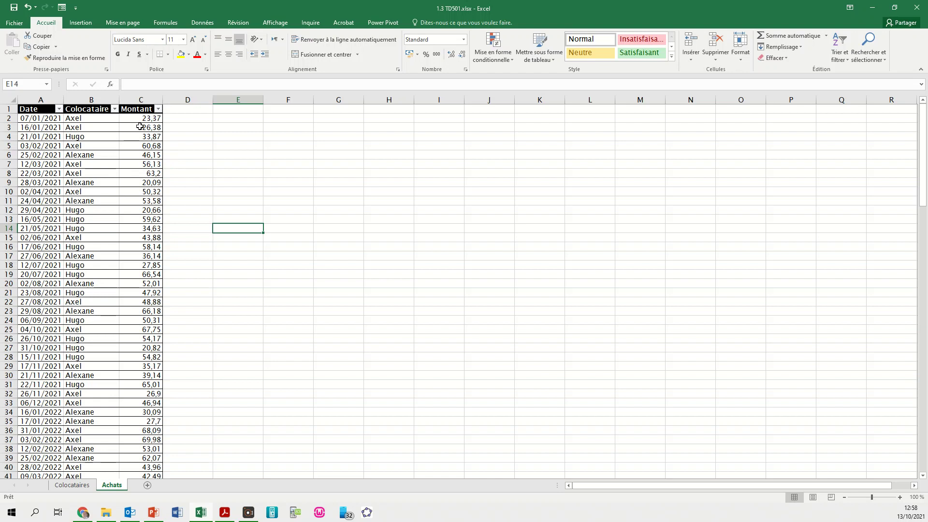
pyautogui.moveTo(142, 127); pyautogui.dragTo(140, 182)
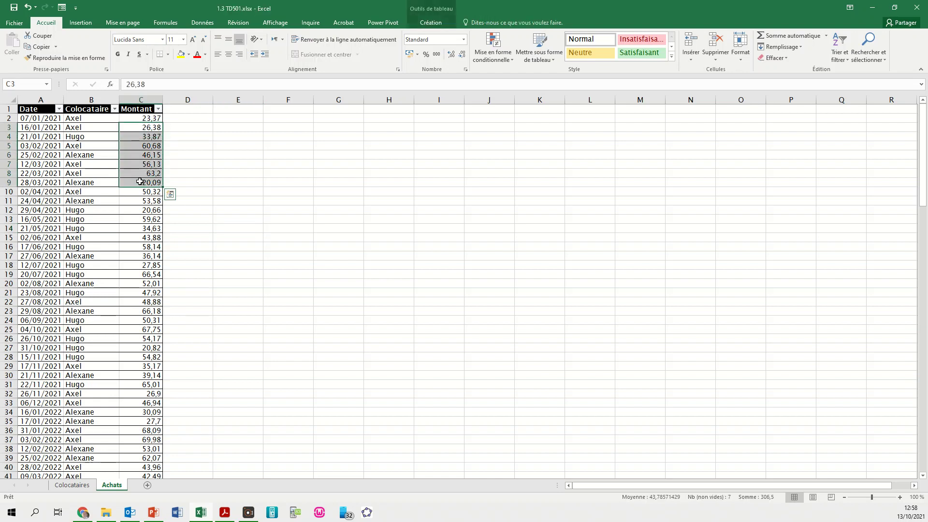
pyautogui.click(206, 174)
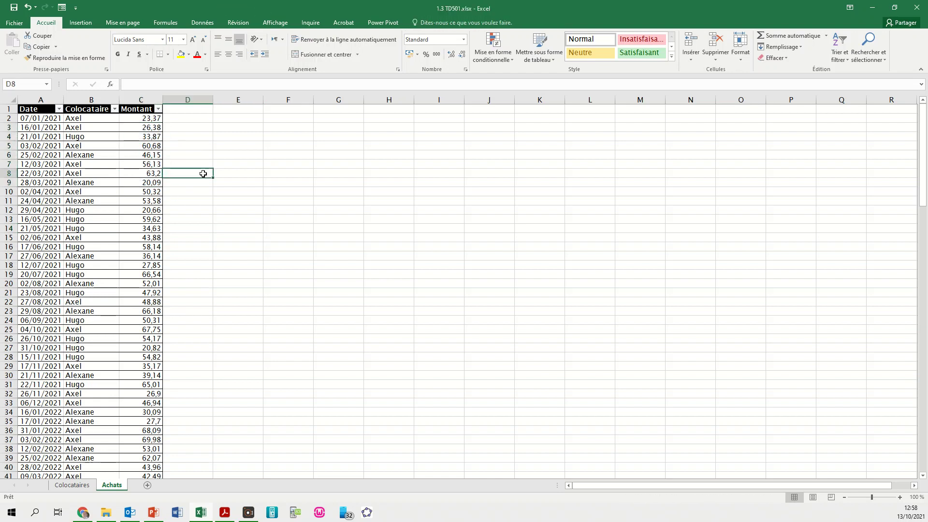
pyautogui.click(141, 100)
pyautogui.moveTo(925, 179); pyautogui.dragTo(883, 126)
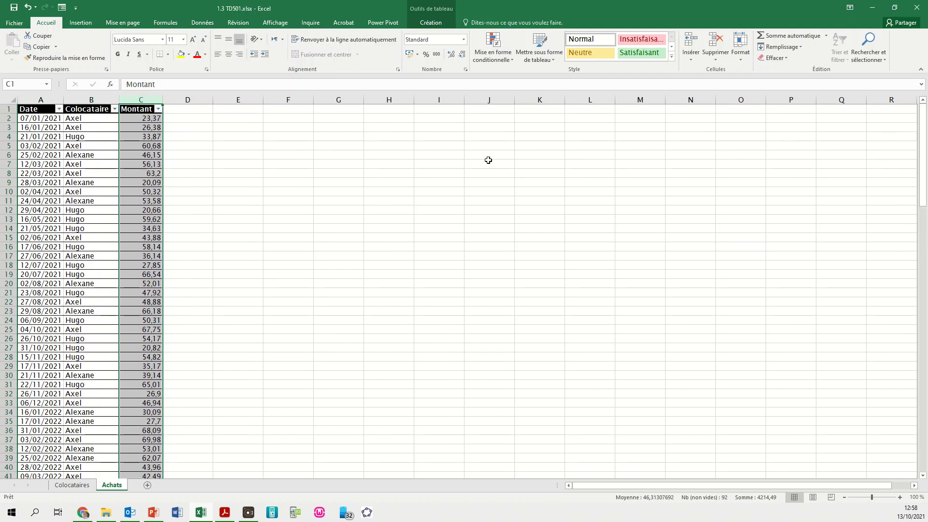
pyautogui.click(207, 201)
pyautogui.moveTo(136, 118); pyautogui.dragTo(134, 200)
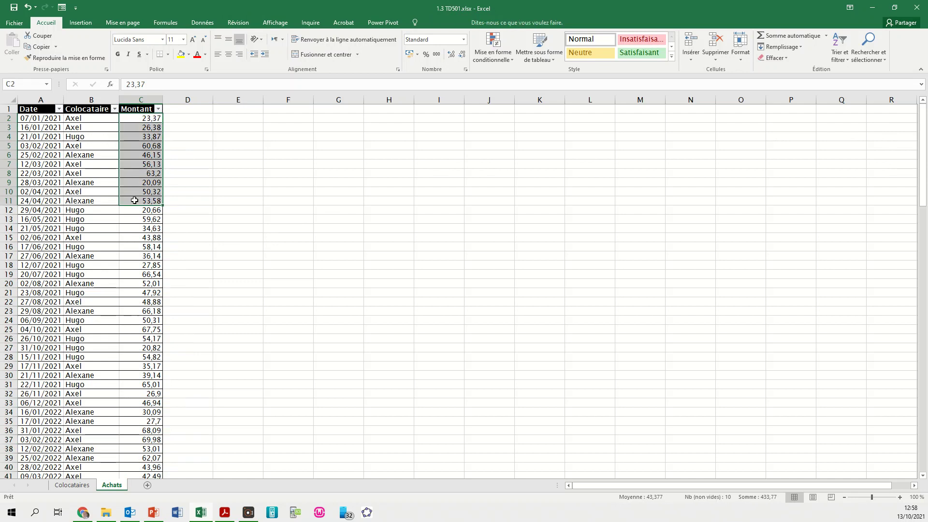
pyautogui.click(191, 154)
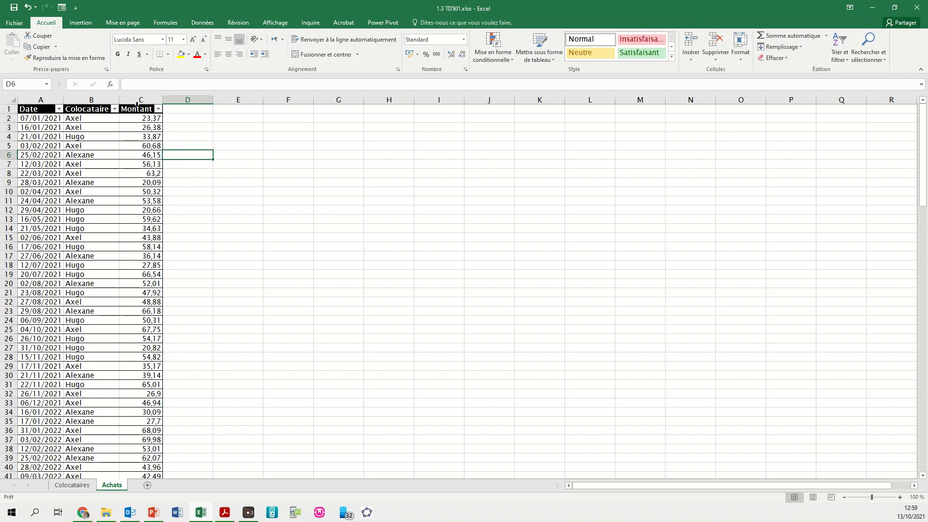
# Apply the Monétaire number format to all amounts in the table's Montant column
pyautogui.click(137, 104)
pyautogui.moveTo(923, 161)
pyautogui.mouseDown()
pyautogui.moveTo(926, 376)
pyautogui.moveTo(908, 157)
pyautogui.mouseUp()
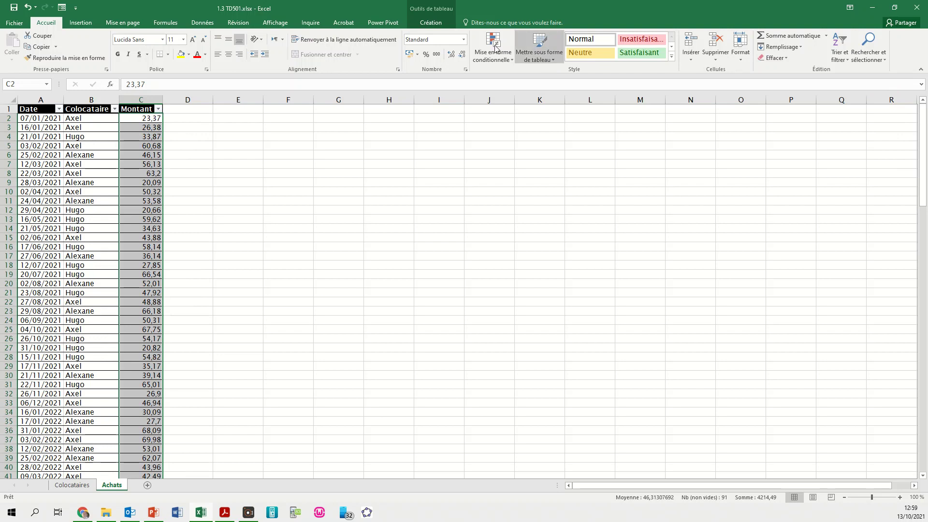
pyautogui.click(463, 39)
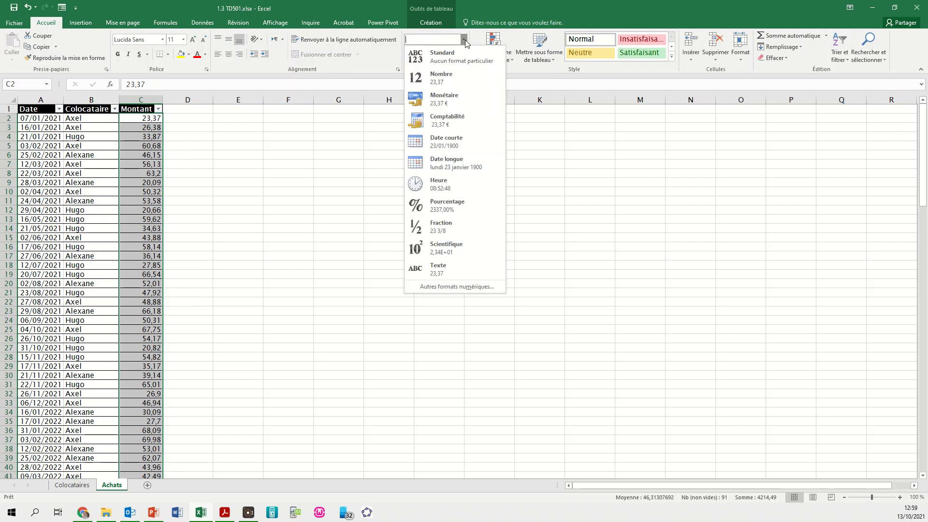
pyautogui.click(442, 99)
pyautogui.click(267, 246)
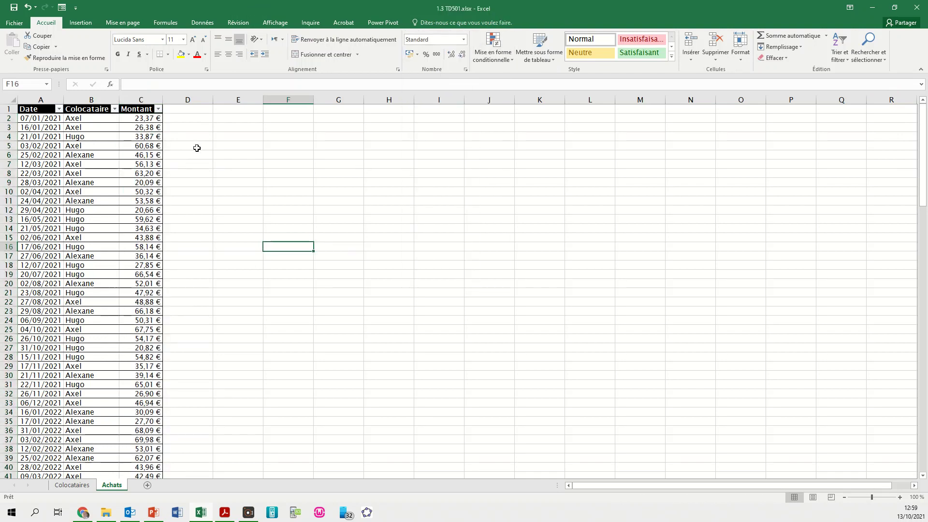
# Narrow column D into a thin spacer and enter the label "Somme des achats" in E2
pyautogui.moveTo(216, 102); pyautogui.dragTo(179, 101)
pyautogui.click(212, 119)
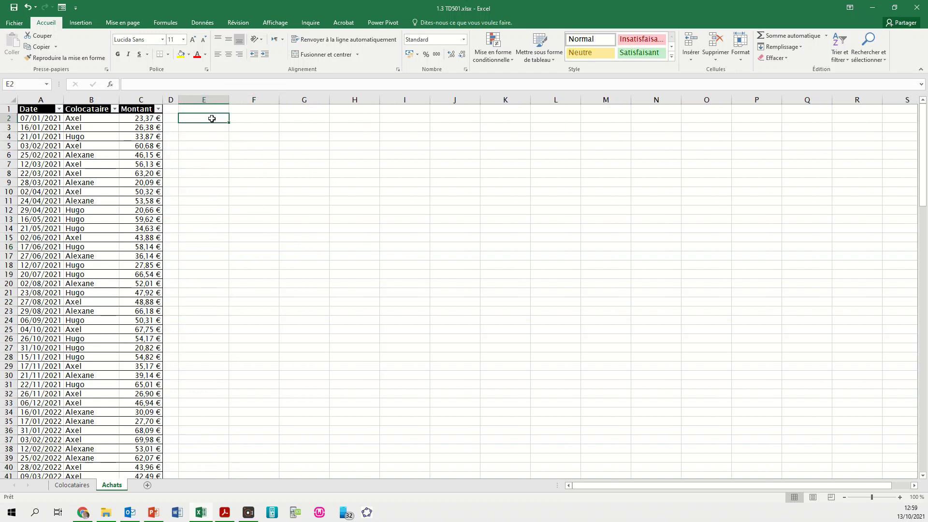
pyautogui.write('Somme des achat')
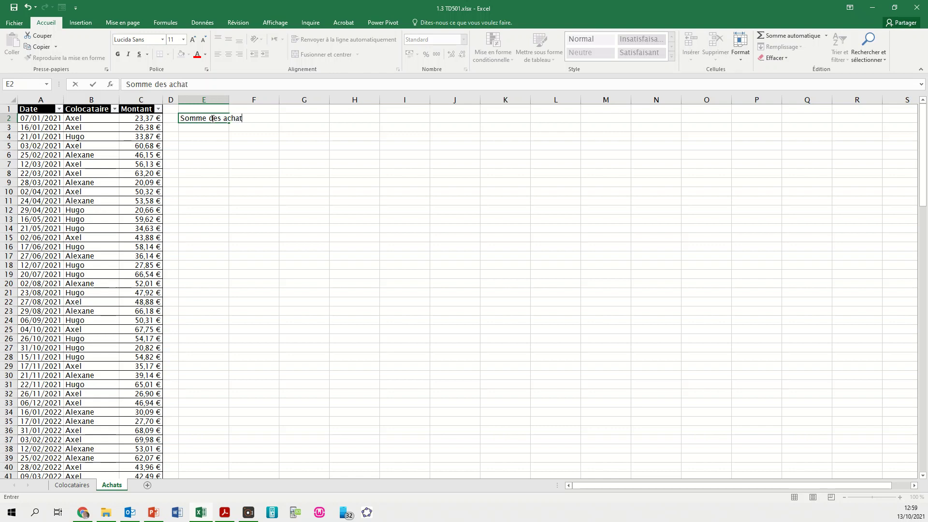
pyautogui.write('s')
pyautogui.press('Return')
# Make the "Somme des achats" label in E2 bold and widen column E to fit it
pyautogui.doubleClick(229, 100)
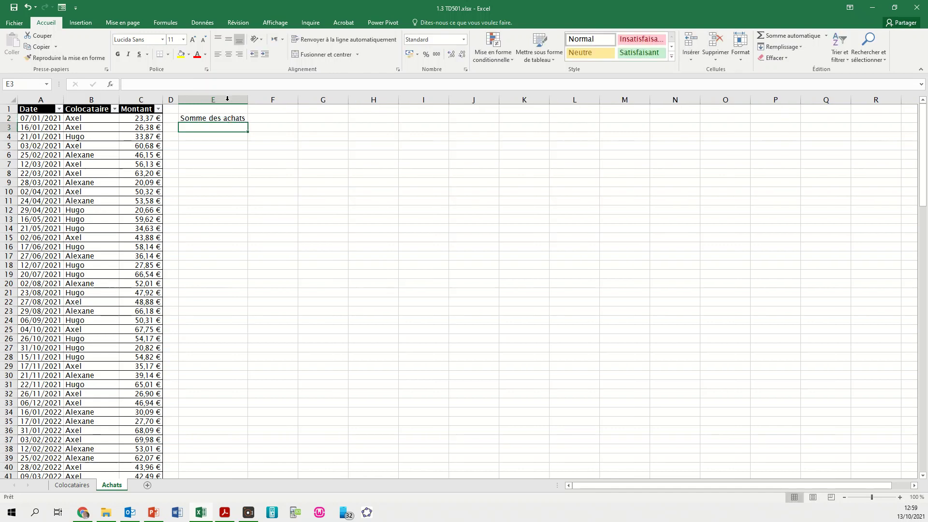
pyautogui.click(259, 120)
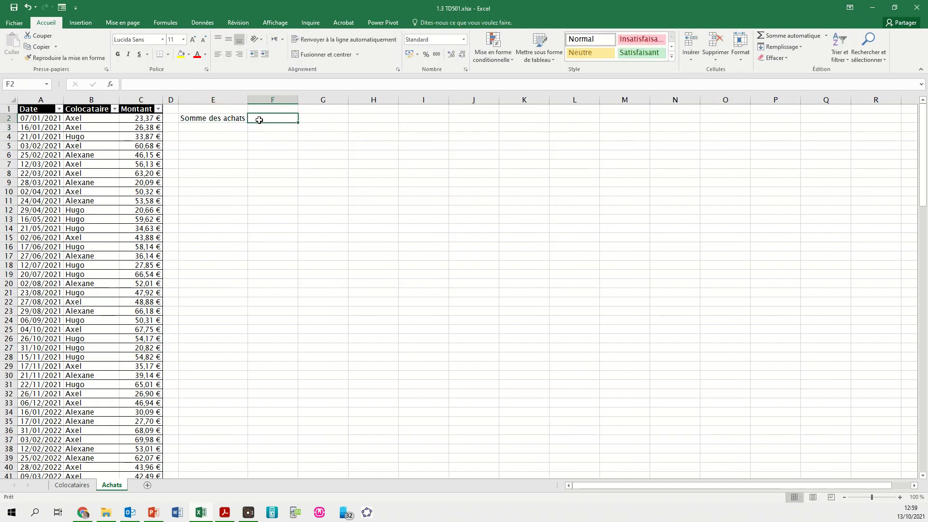
pyautogui.click(219, 118)
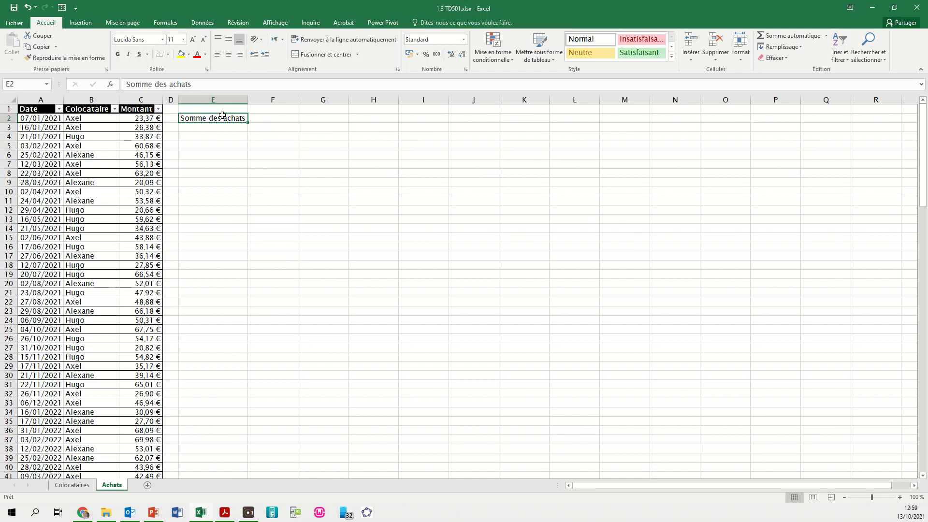
pyautogui.hotkey('ctrl', 'g')
pyautogui.click(265, 116)
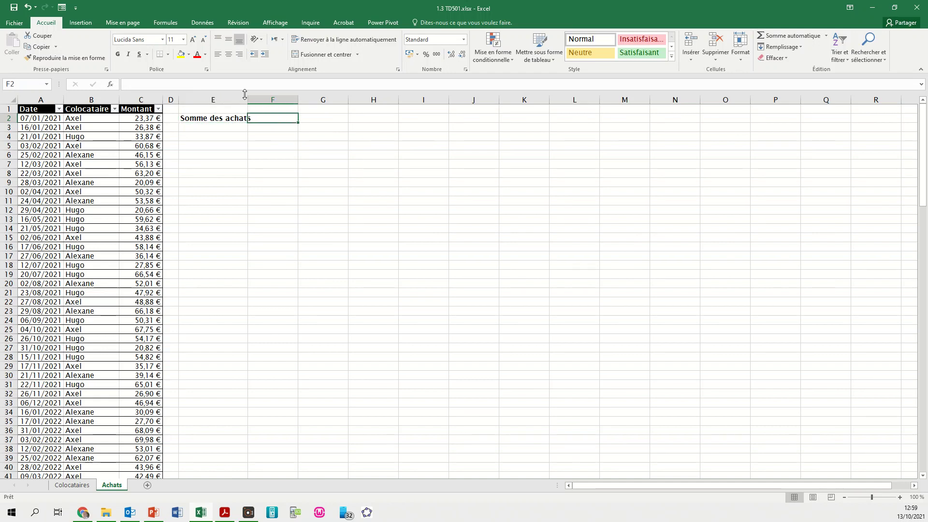
pyautogui.moveTo(248, 97); pyautogui.dragTo(253, 97)
# Enter the formula =SOMME(Tableau1[Montant]) in F2 to total the table's Montant column
pyautogui.write('=')
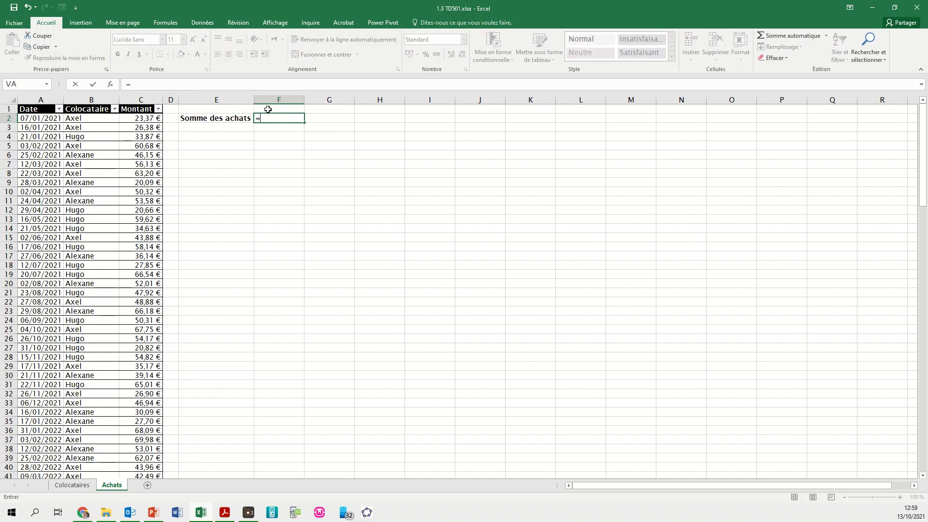
pyautogui.write('SOMME(')
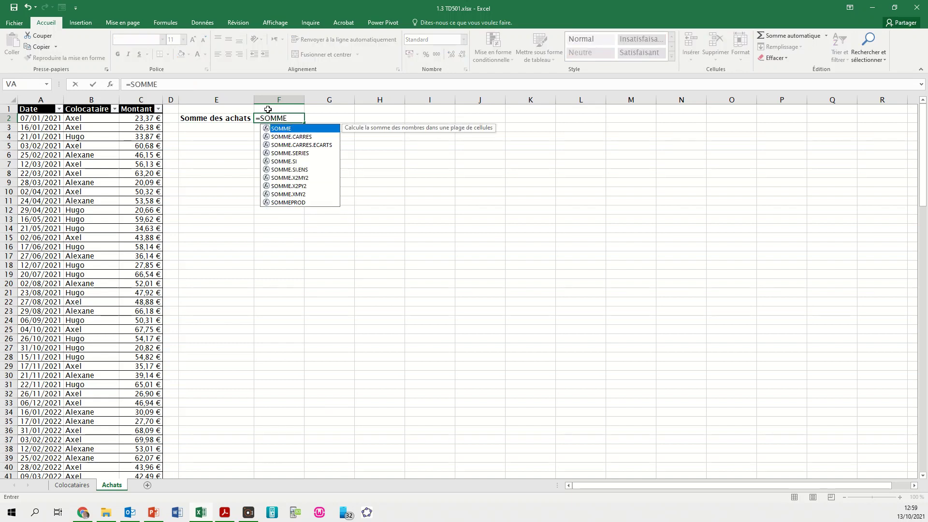
pyautogui.moveTo(147, 118); pyautogui.dragTo(123, 431)
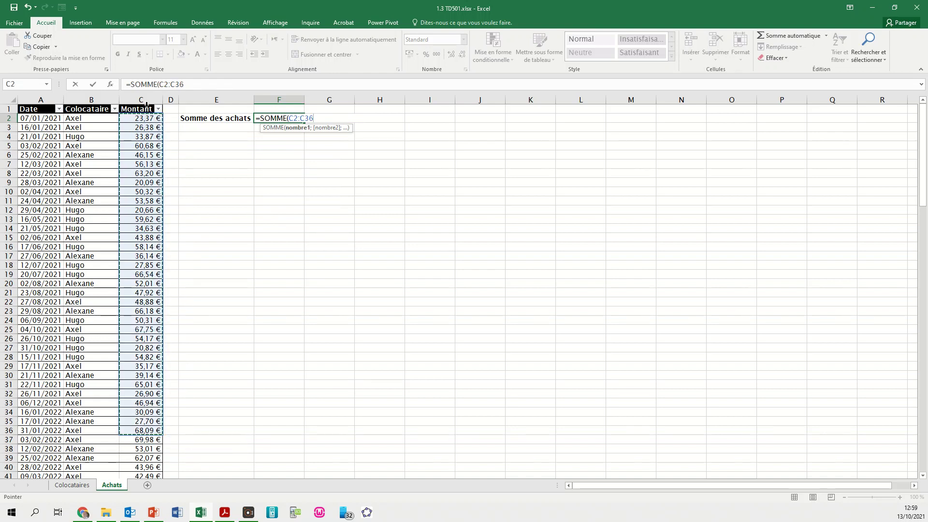
pyautogui.click(146, 105)
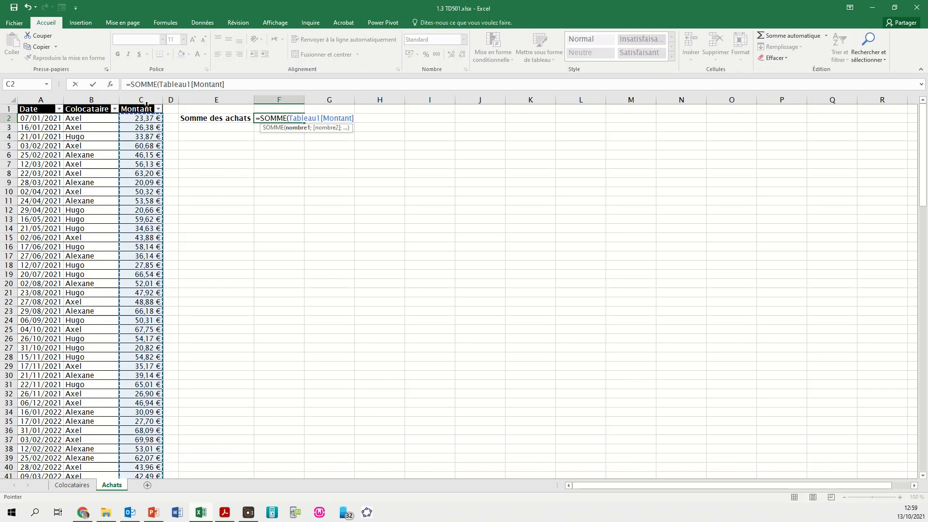
pyautogui.write(')')
pyautogui.press('Return')
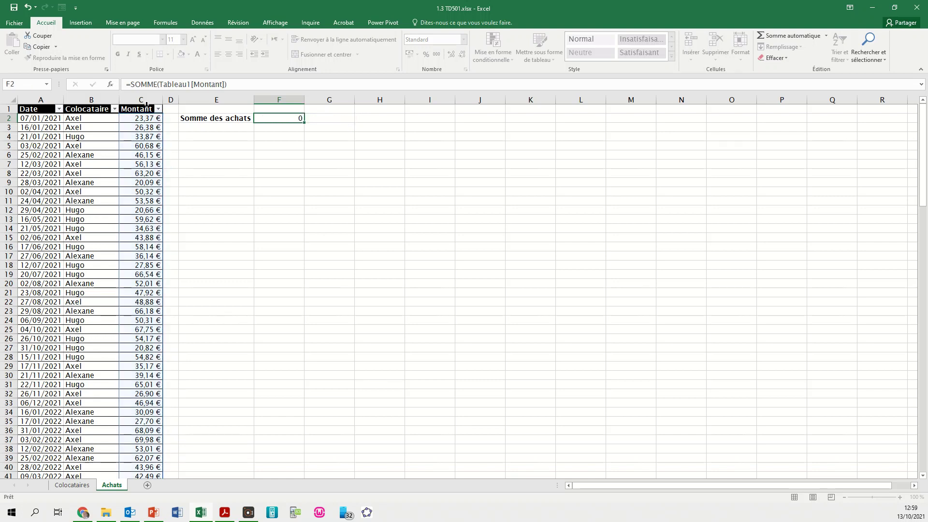
# Apply the Monétaire number format to the purchase total in F2
pyautogui.click(294, 117)
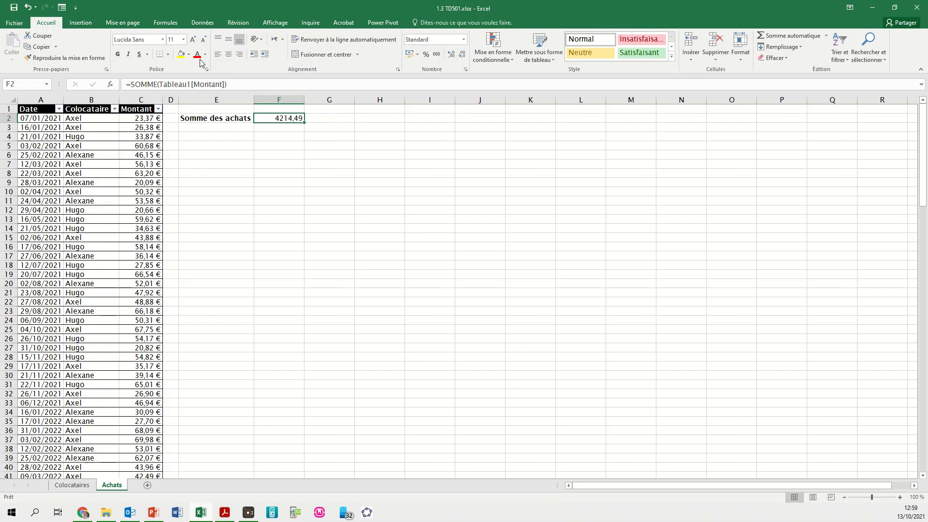
pyautogui.click(464, 39)
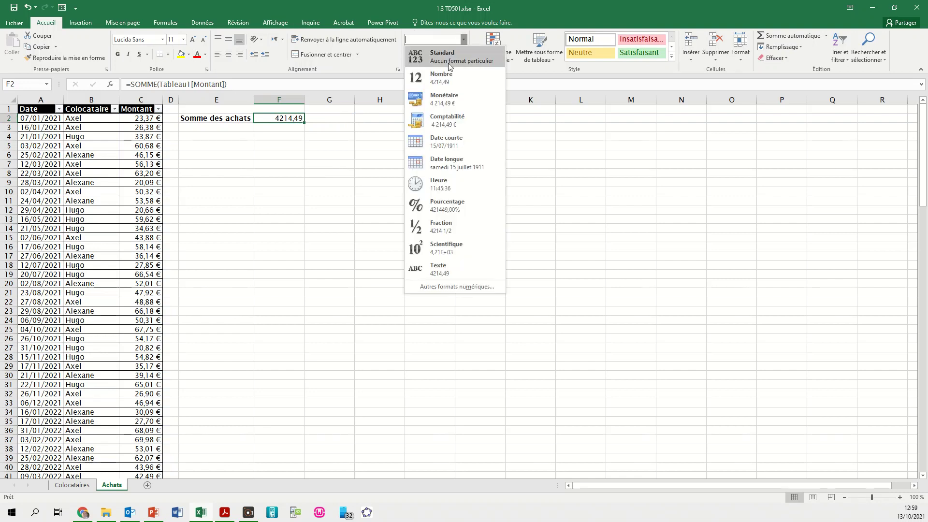
pyautogui.click(437, 99)
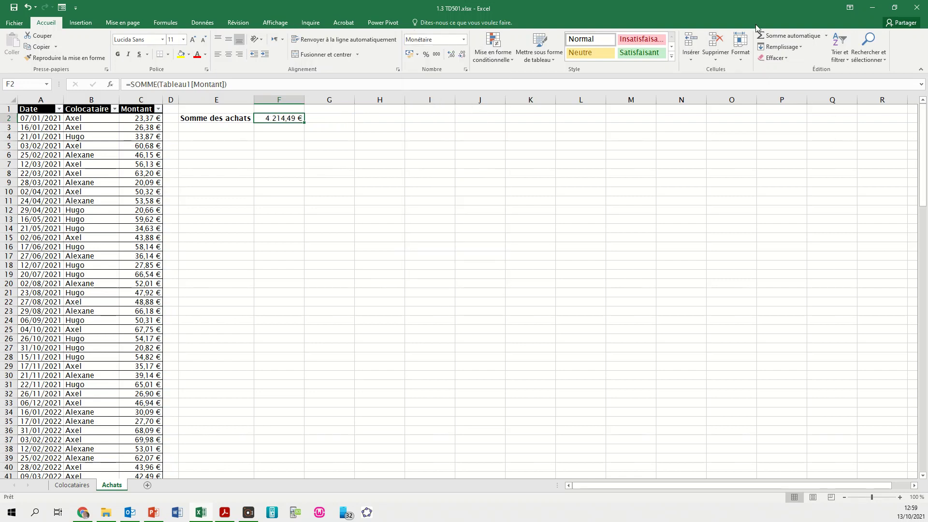
# Add an automatic sum of the Montant column in C93 and widen column C to fit it
pyautogui.moveTo(924, 131); pyautogui.dragTo(926, 349)
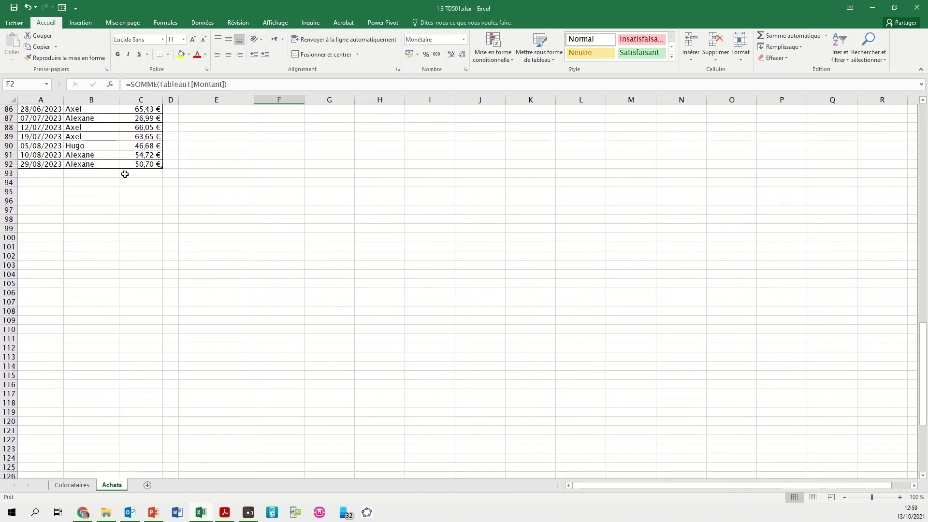
pyautogui.click(124, 174)
pyautogui.click(761, 35)
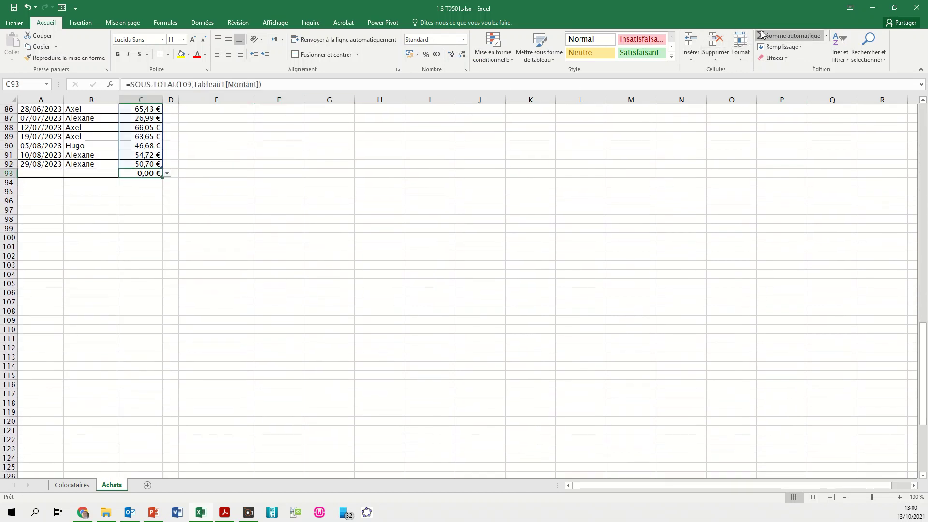
pyautogui.click(761, 35)
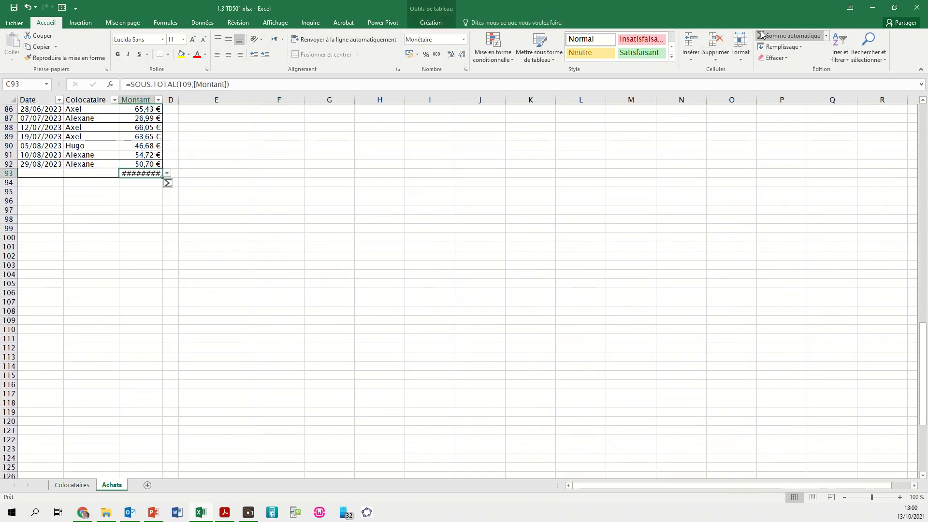
pyautogui.click(167, 173)
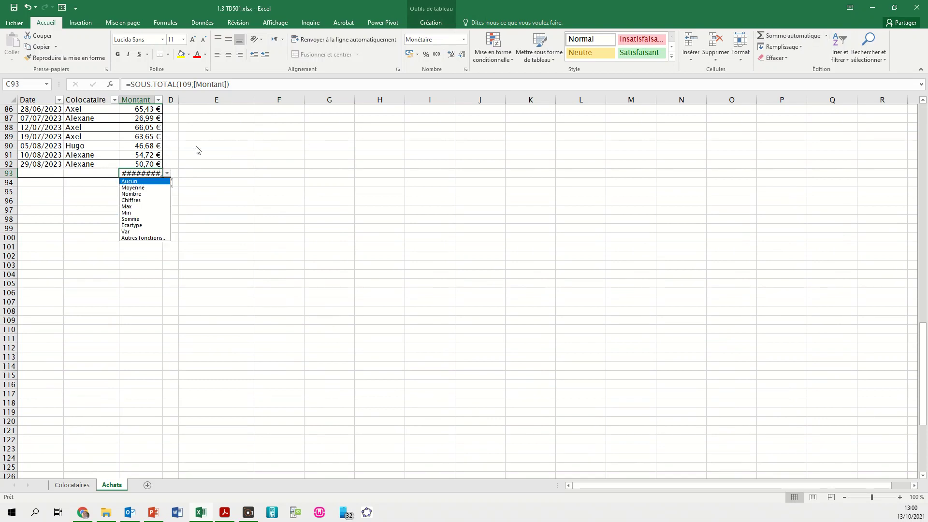
pyautogui.press('Escape')
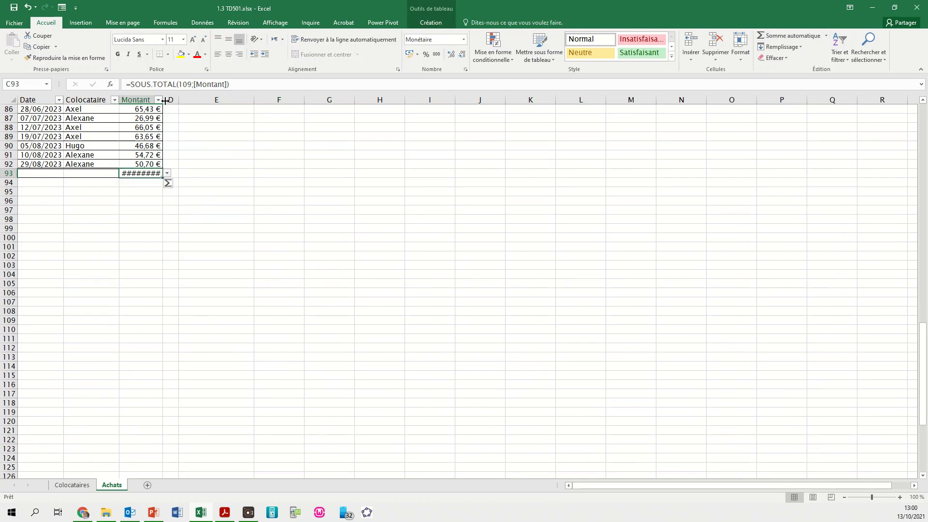
pyautogui.doubleClick(164, 100)
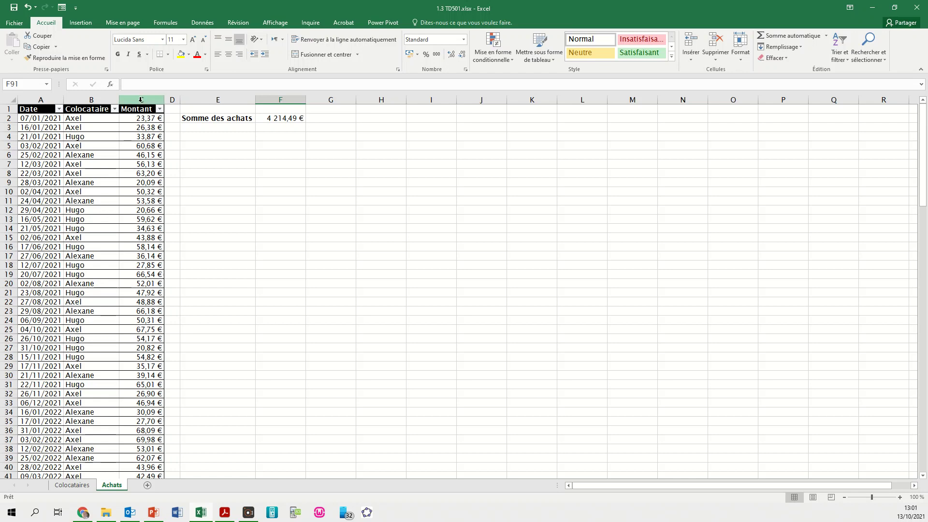
pyautogui.click(140, 99)
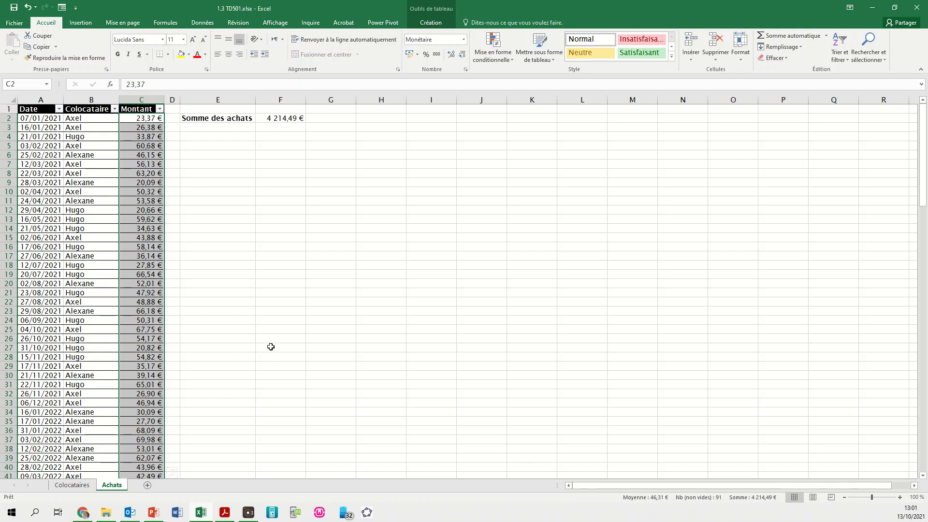
pyautogui.click(221, 328)
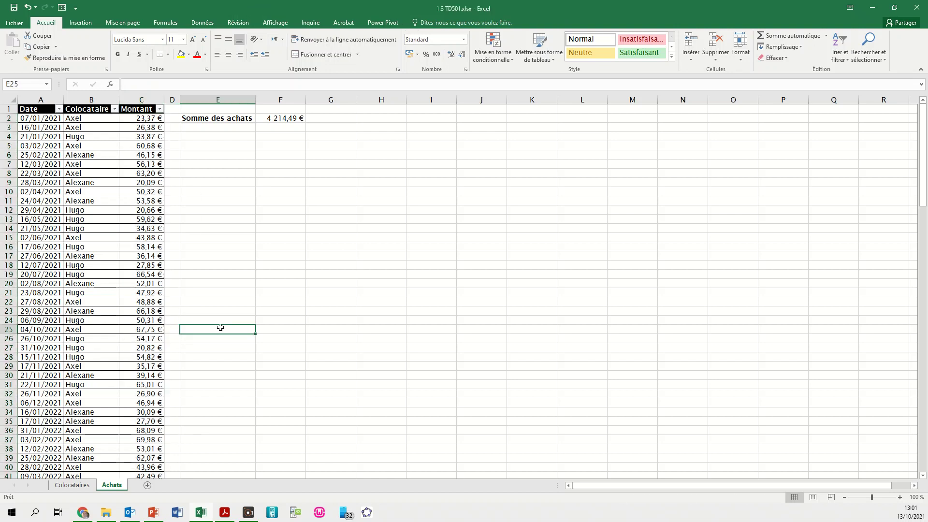
pyautogui.click(138, 247)
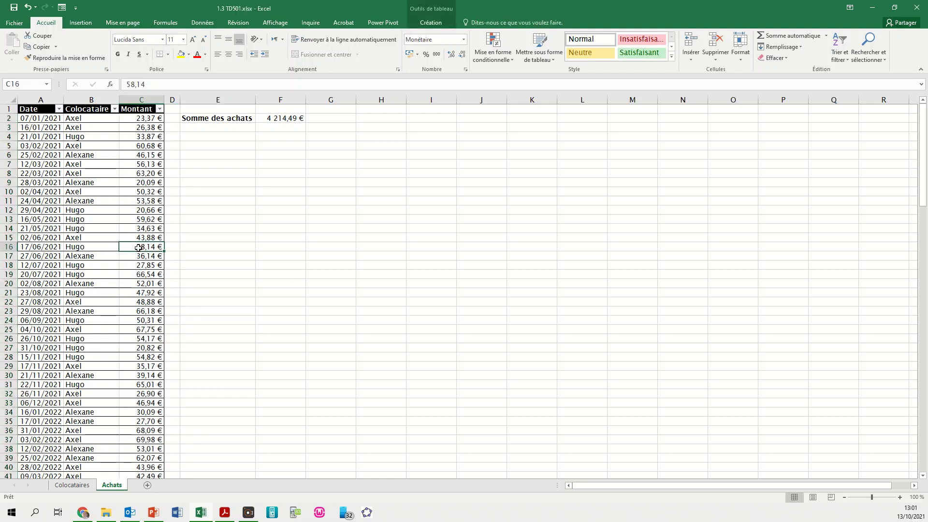
pyautogui.click(60, 185)
pyautogui.click(86, 172)
pyautogui.click(127, 151)
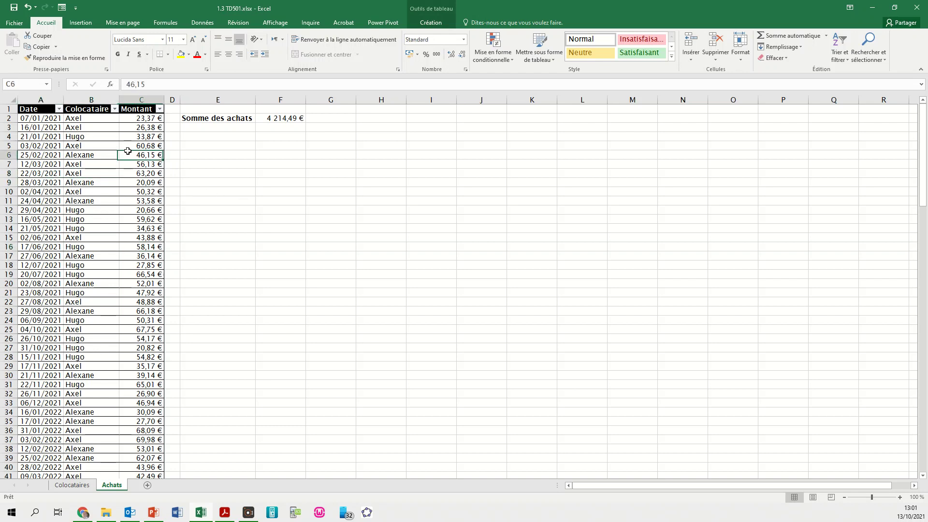
pyautogui.click(263, 225)
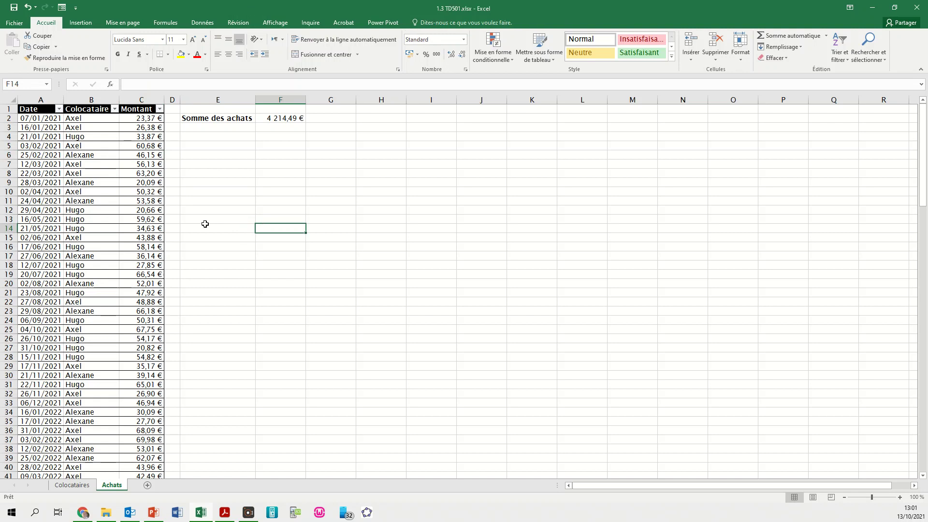
# Turn on the total row (Ligne des totaux) for the purchases table
pyautogui.click(79, 192)
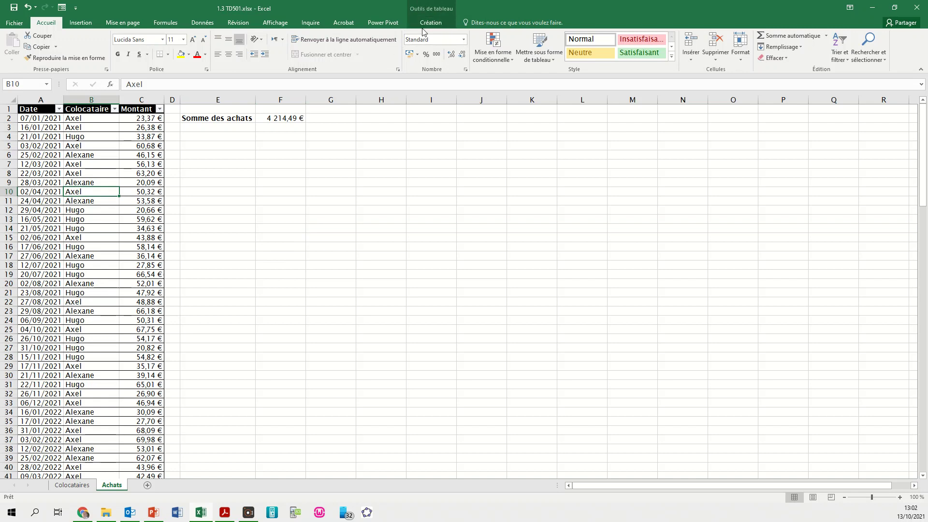
pyautogui.click(427, 25)
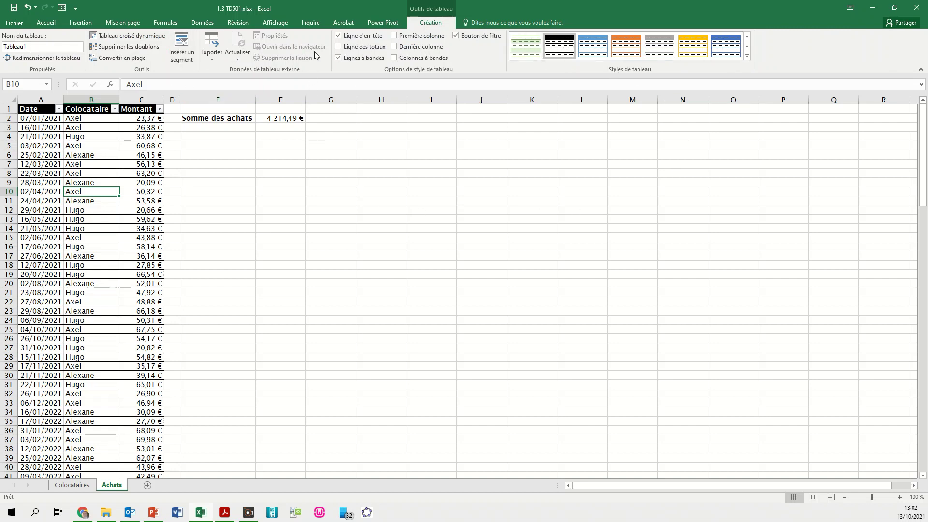
pyautogui.click(339, 47)
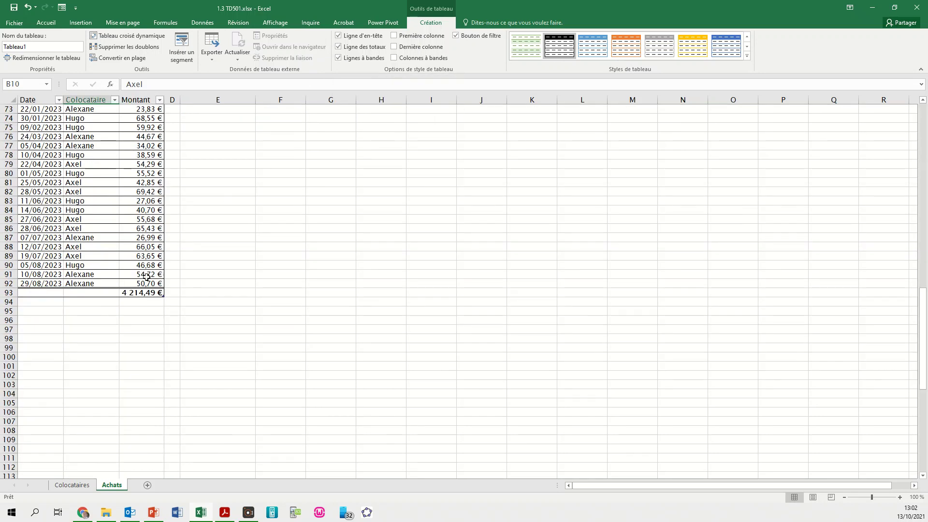
# Try the Moyenne and Nombre functions in the Montant column's total cell C93
pyautogui.click(131, 293)
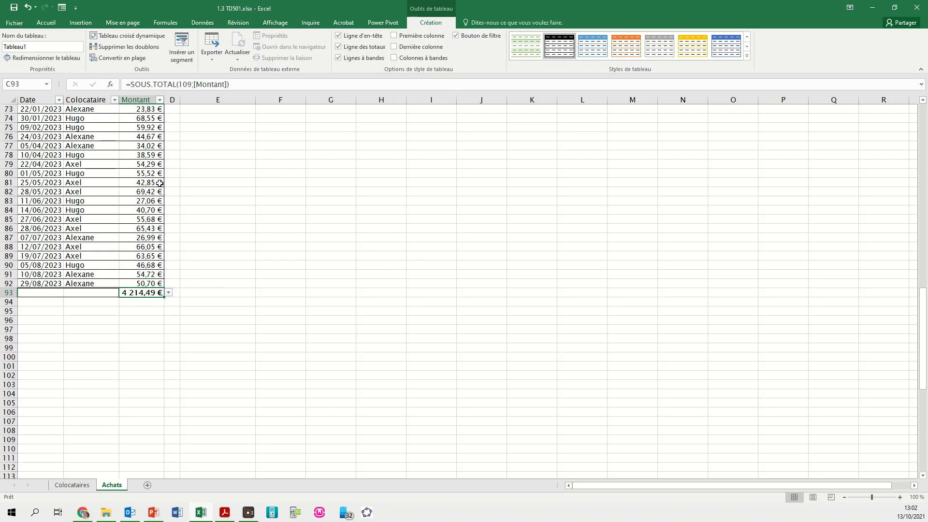
pyautogui.click(169, 293)
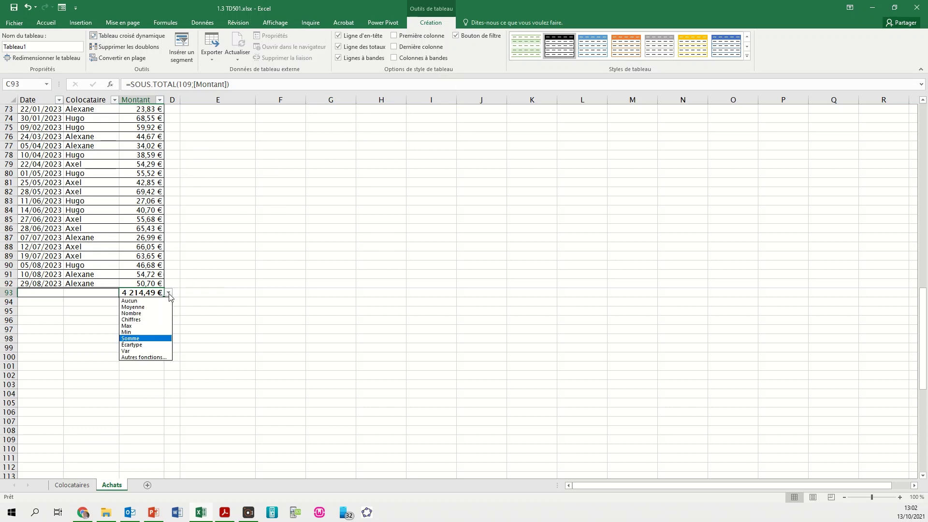
pyautogui.click(169, 293)
pyautogui.click(169, 294)
pyautogui.click(145, 307)
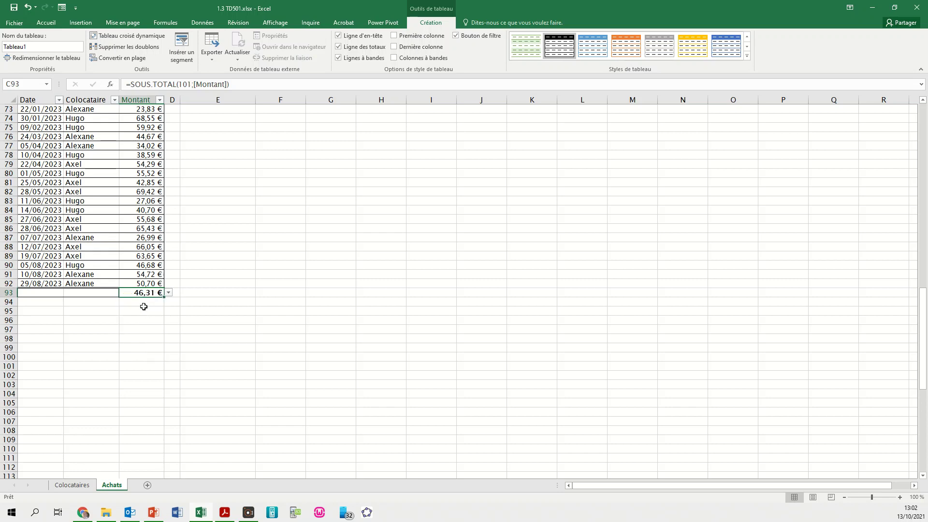
pyautogui.click(168, 295)
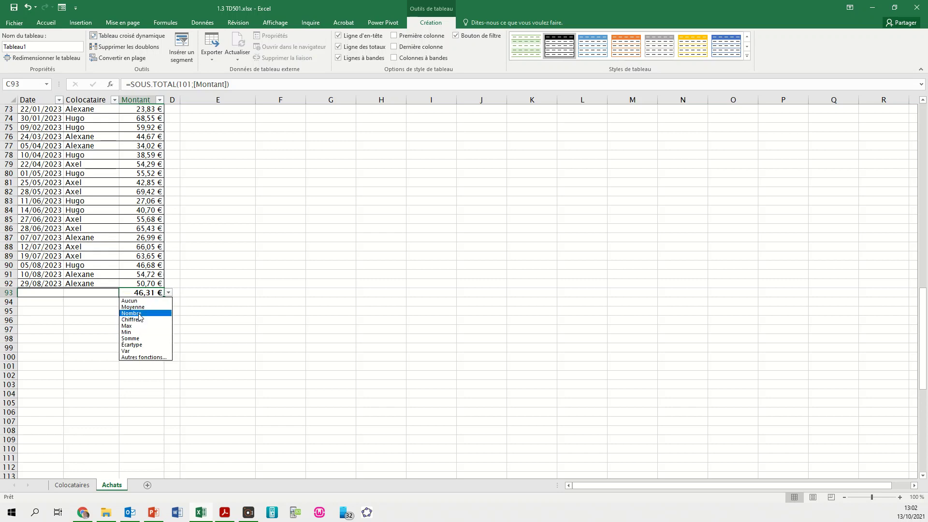
pyautogui.click(137, 313)
# Try the Max and Min functions in the Montant total cell C93 and return it to Somme
pyautogui.click(168, 294)
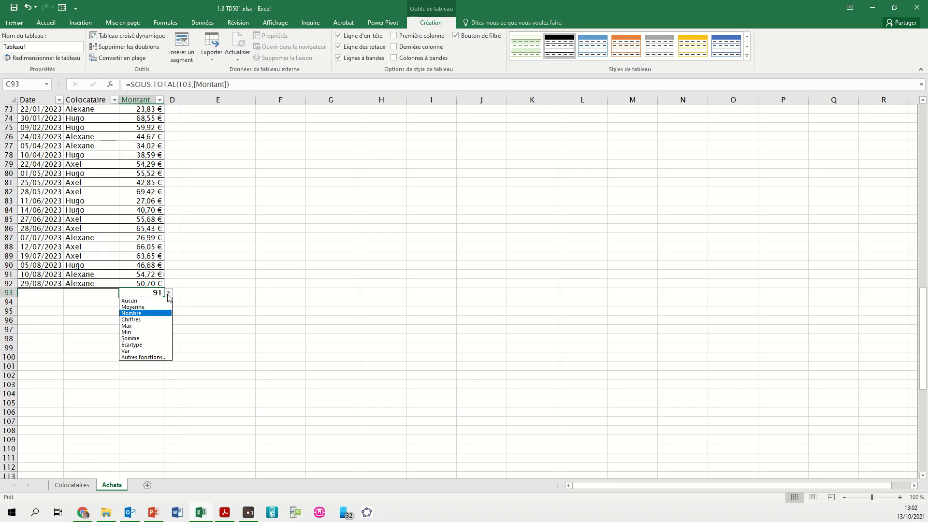
pyautogui.click(139, 326)
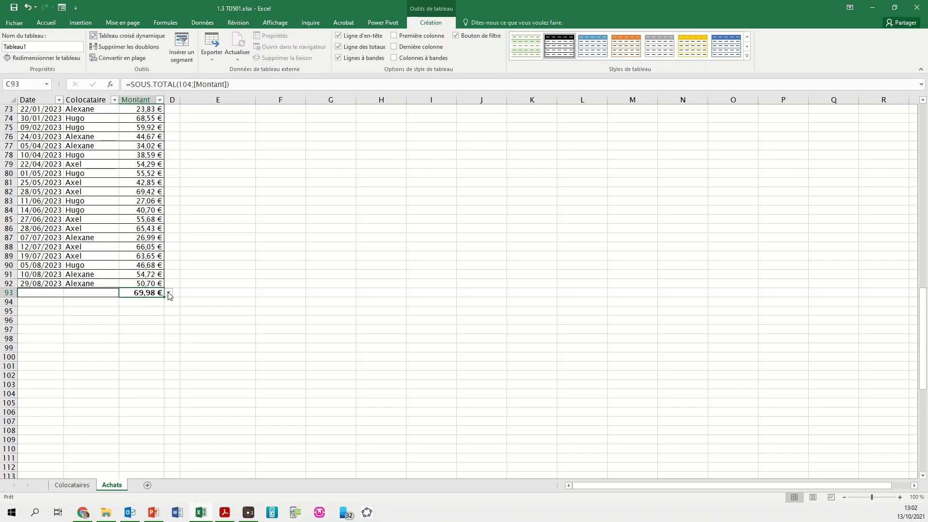
pyautogui.click(169, 294)
pyautogui.click(140, 335)
pyautogui.click(168, 293)
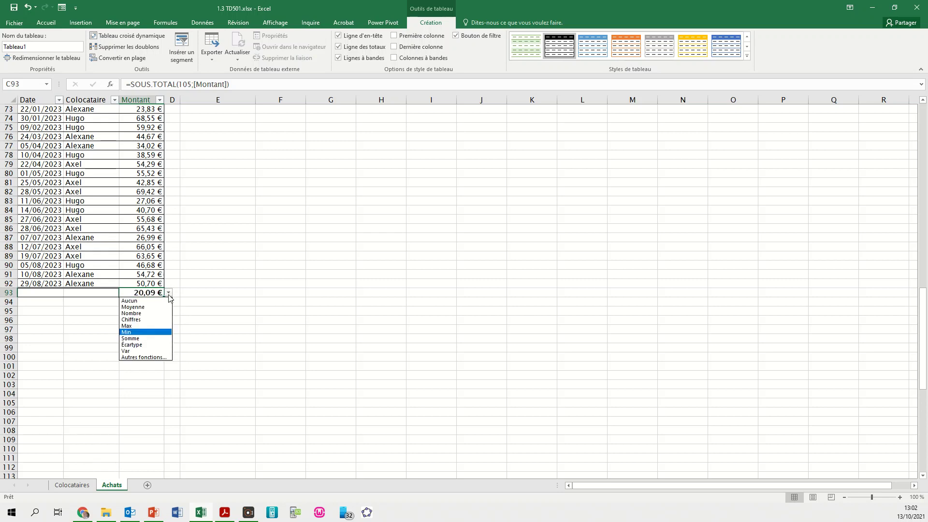
pyautogui.click(129, 338)
pyautogui.click(234, 235)
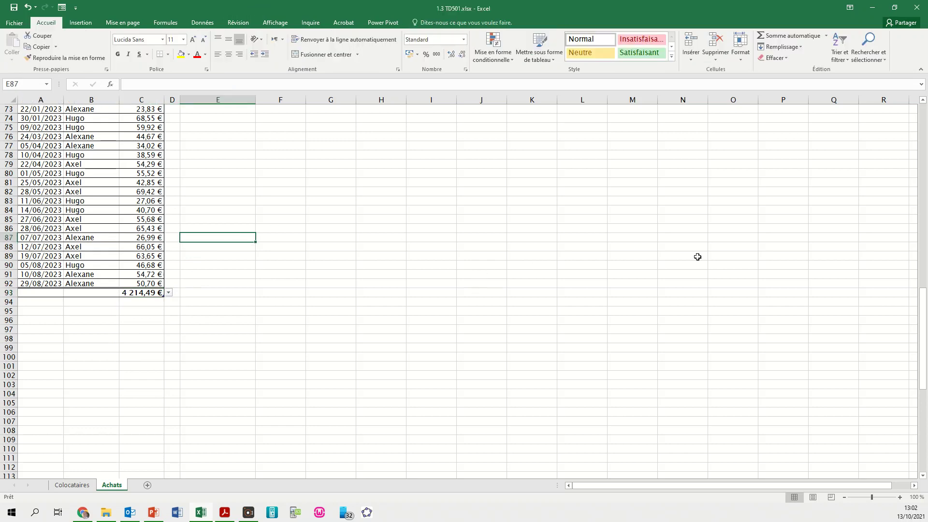
# Enter the label "Achats d'" followed by the roommate's name from B2 in E4 and make it bold
pyautogui.moveTo(923, 304); pyautogui.dragTo(869, 72)
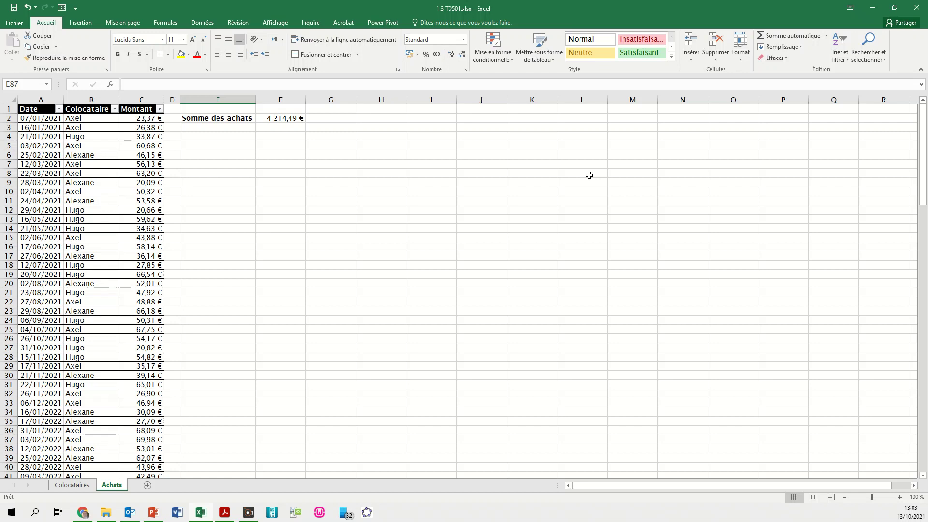
pyautogui.click(200, 134)
pyautogui.write("Achats d'A")
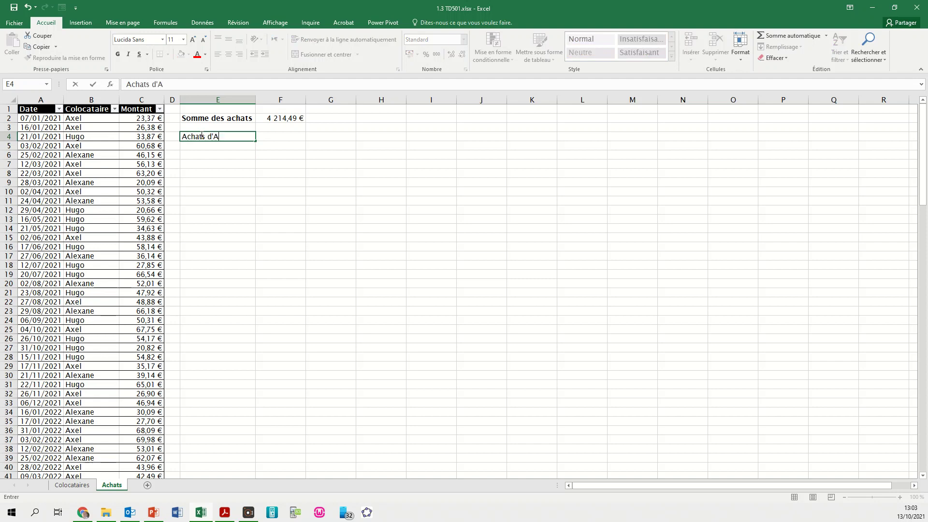
pyautogui.write('xel')
pyautogui.press('Return')
pyautogui.click(201, 136)
pyautogui.hotkey('ctrl', 'g')
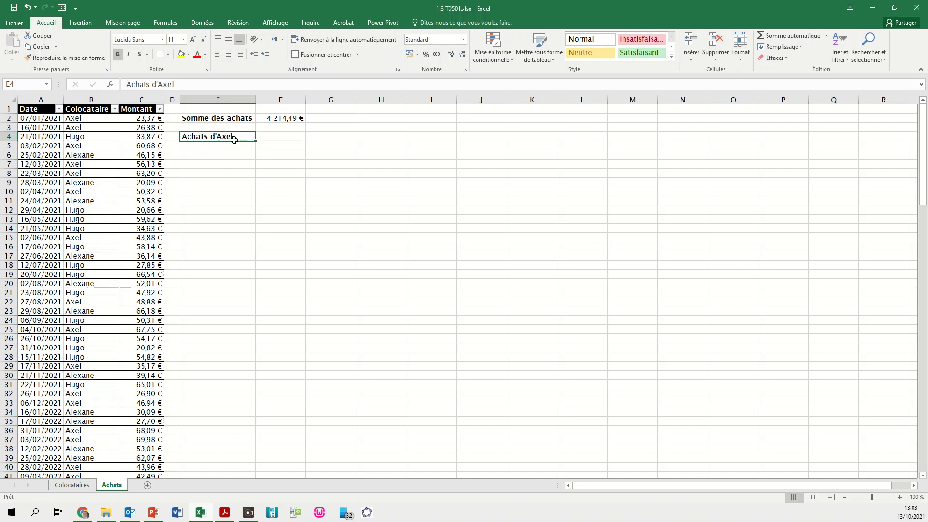
# Enter the formula =SOMME.SI(Tableau1[Colocataire];B2;Tableau1[Montant]) in F4 to sum the first roommate's purchases
pyautogui.click(292, 138)
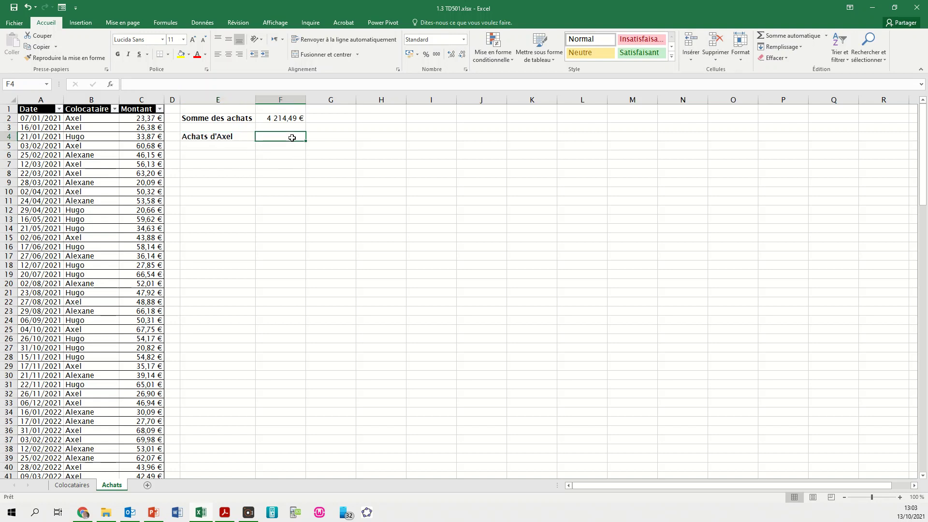
pyautogui.write('=SOMME.SI')
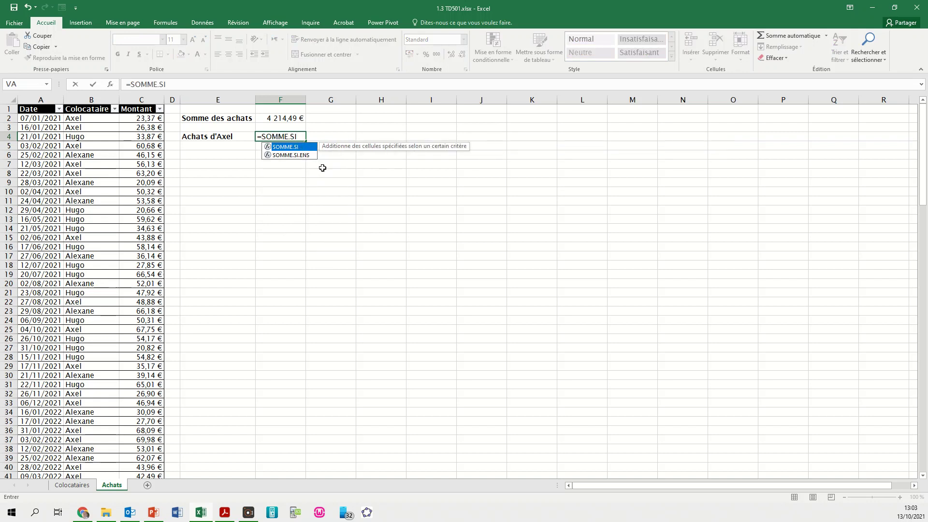
pyautogui.write('(')
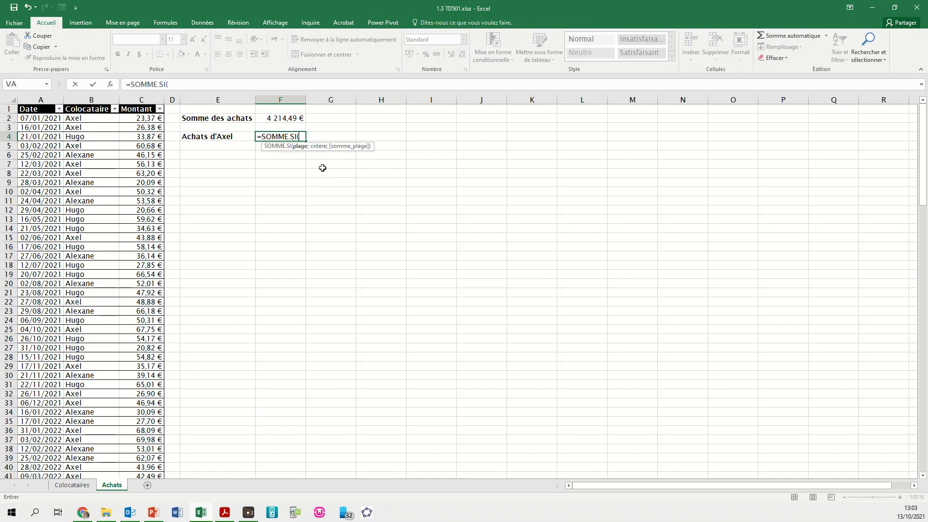
pyautogui.click(101, 103)
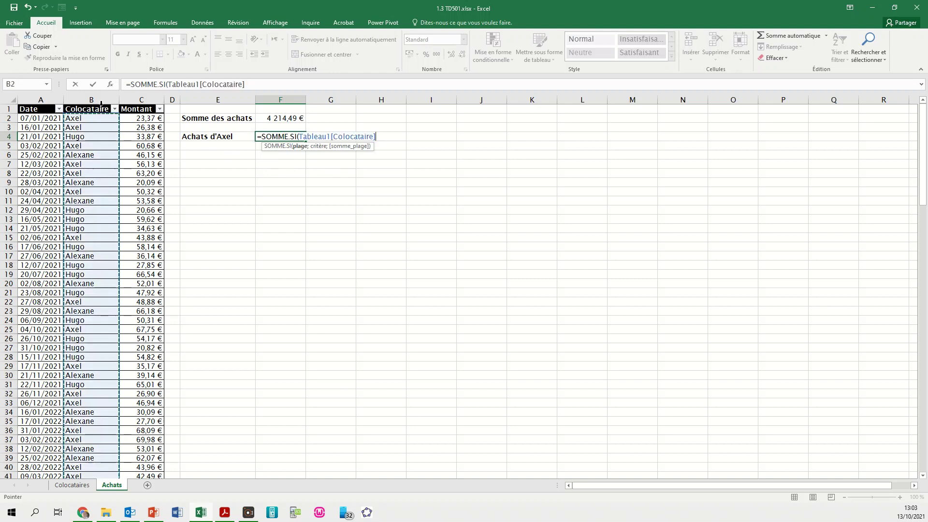
pyautogui.write(';')
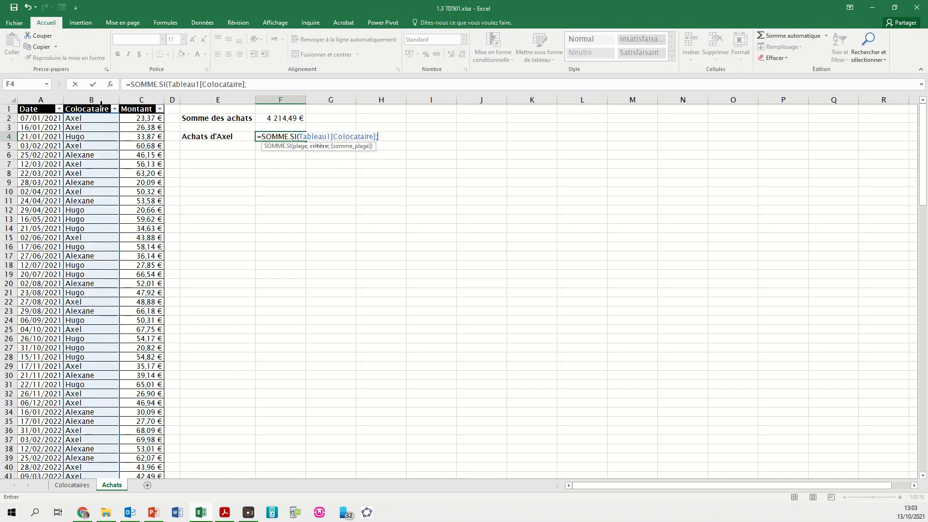
pyautogui.click(75, 119)
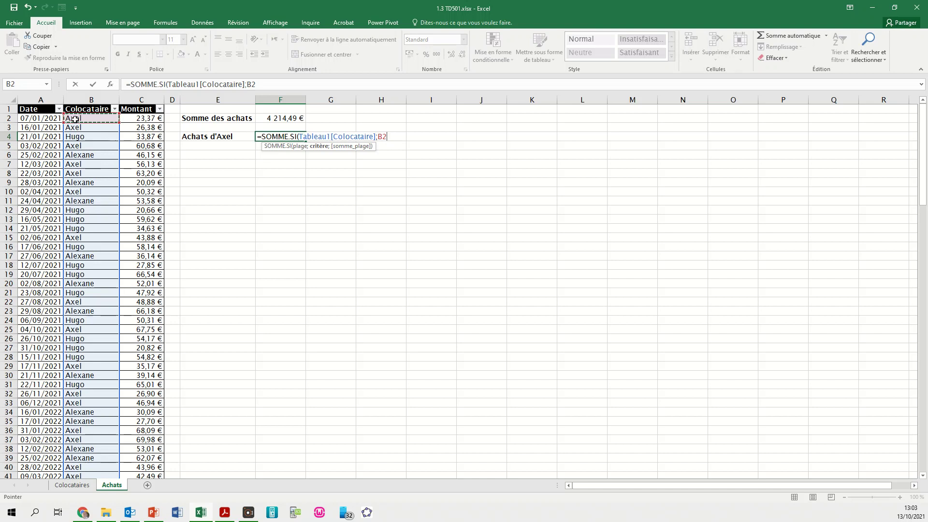
pyautogui.write(';')
pyautogui.click(135, 102)
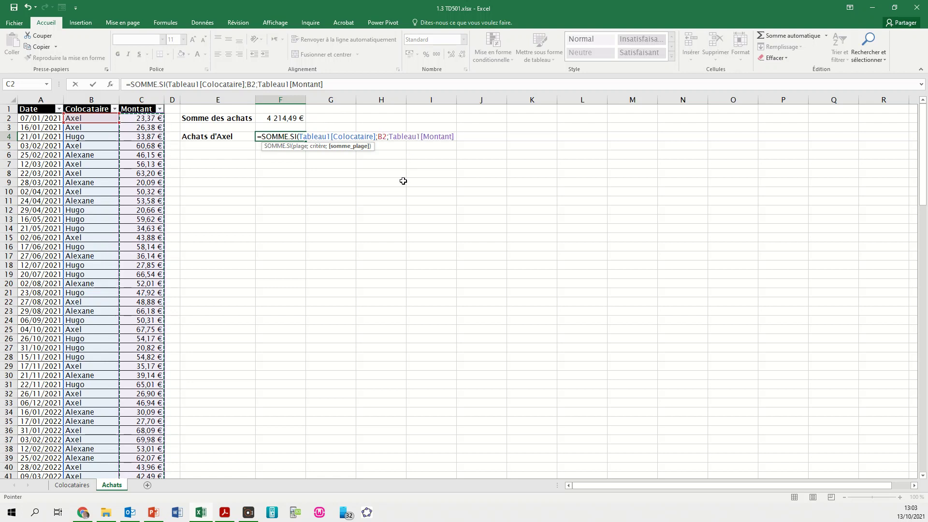
pyautogui.write(')')
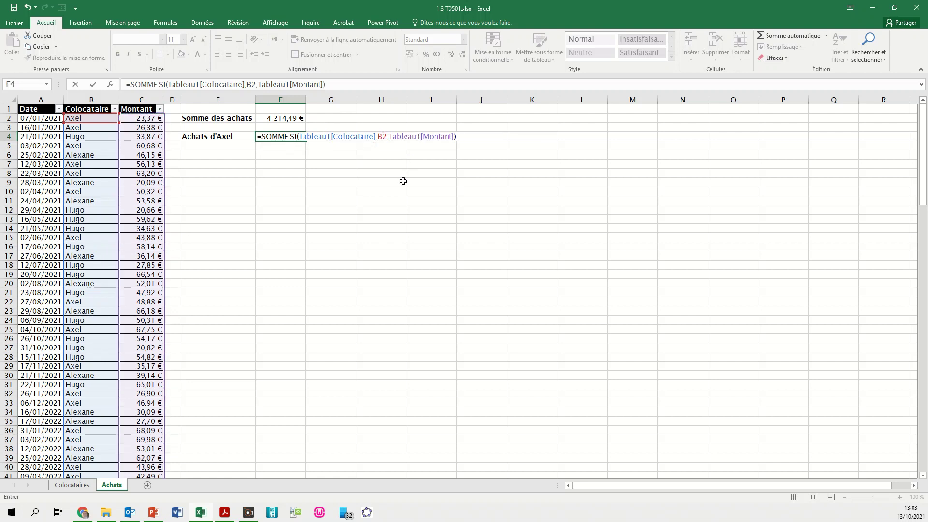
pyautogui.press('Return')
# Apply the Monétaire number format to the roommate's purchase sum in F4
pyautogui.click(285, 136)
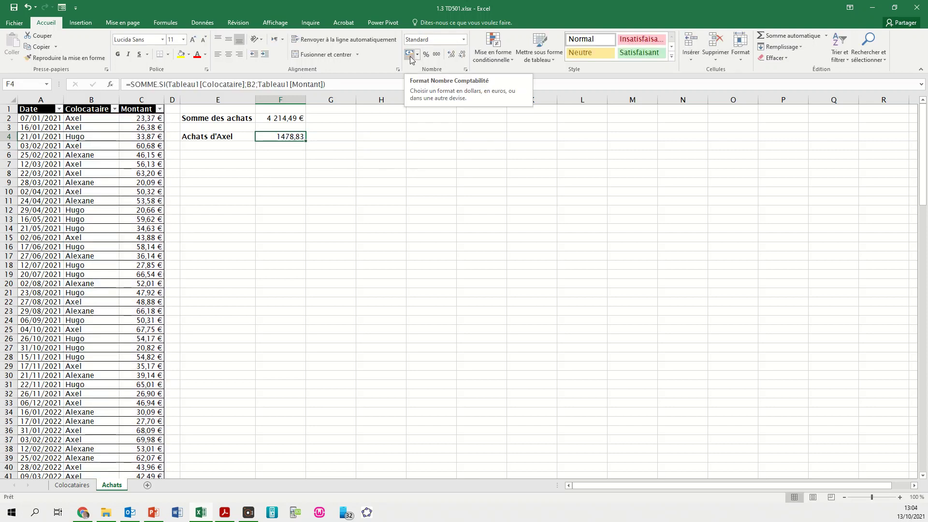
pyautogui.click(462, 39)
pyautogui.click(432, 101)
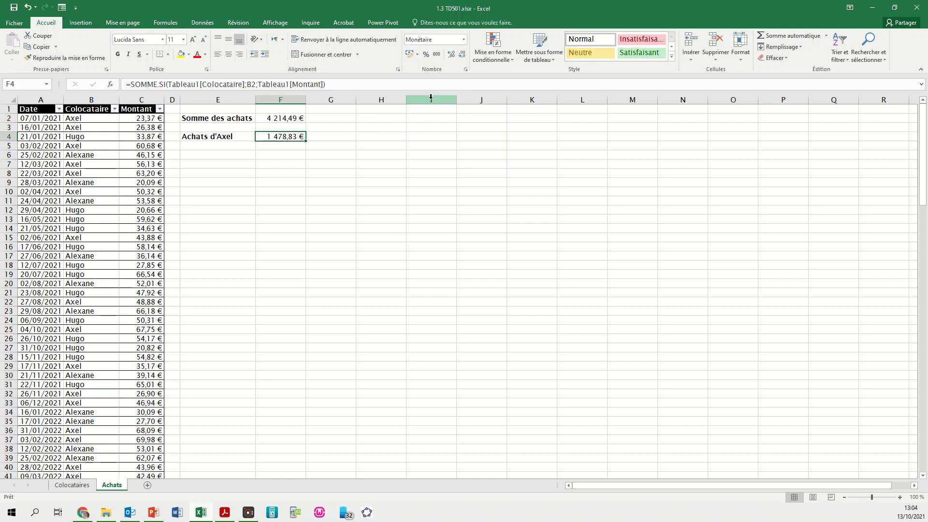
pyautogui.click(385, 201)
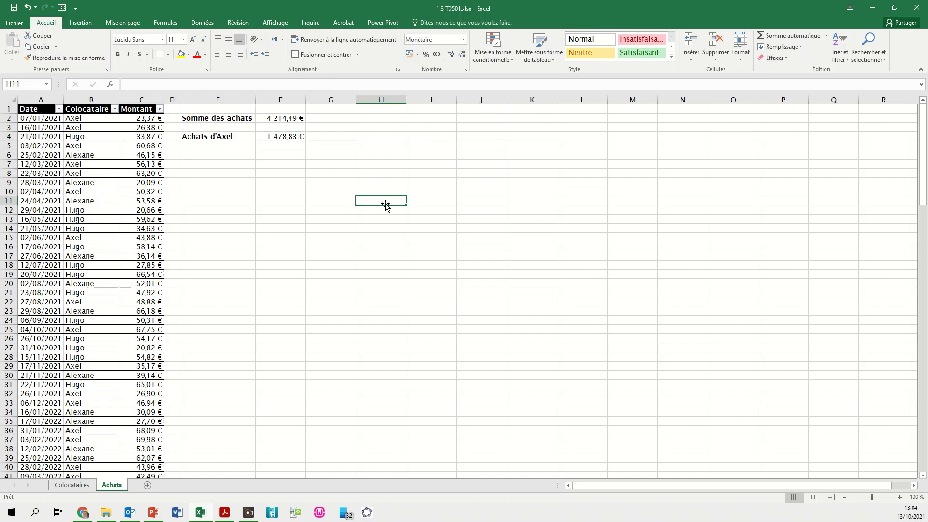
pyautogui.click(226, 137)
pyautogui.click(277, 137)
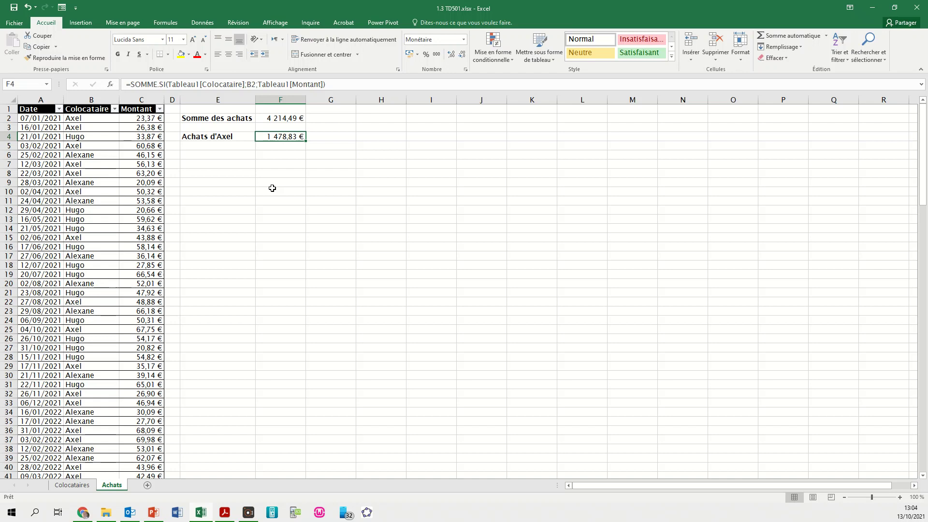
# Filter the Colocataire column to only the roommate named in B2 and check the Montant total in C93 against F4
pyautogui.click(115, 110)
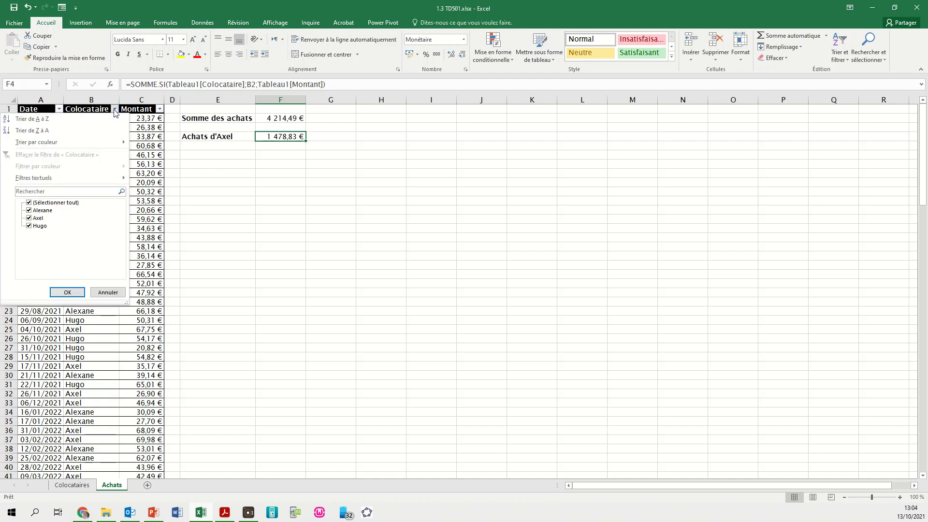
pyautogui.click(29, 211)
pyautogui.click(29, 226)
pyautogui.click(66, 292)
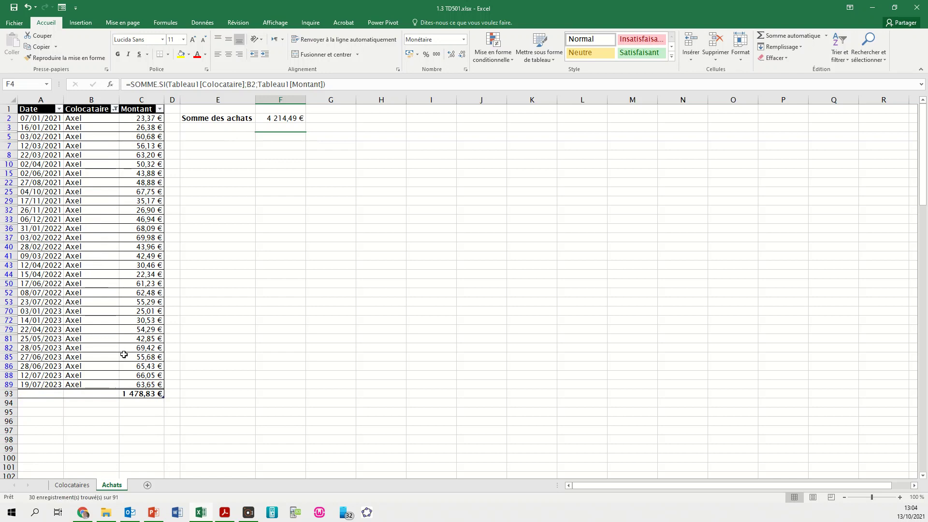
pyautogui.click(144, 395)
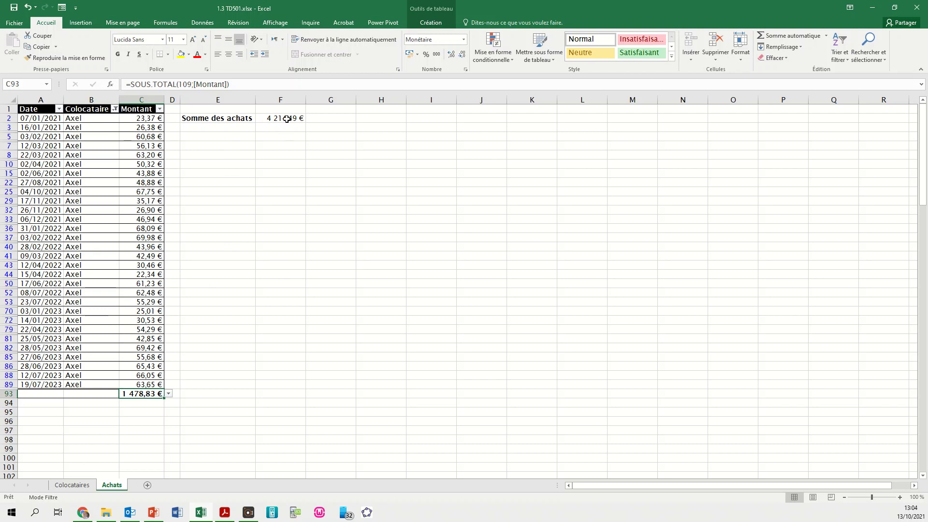
# Reselect all roommates in the Colocataire filter to show every purchase again
pyautogui.click(115, 110)
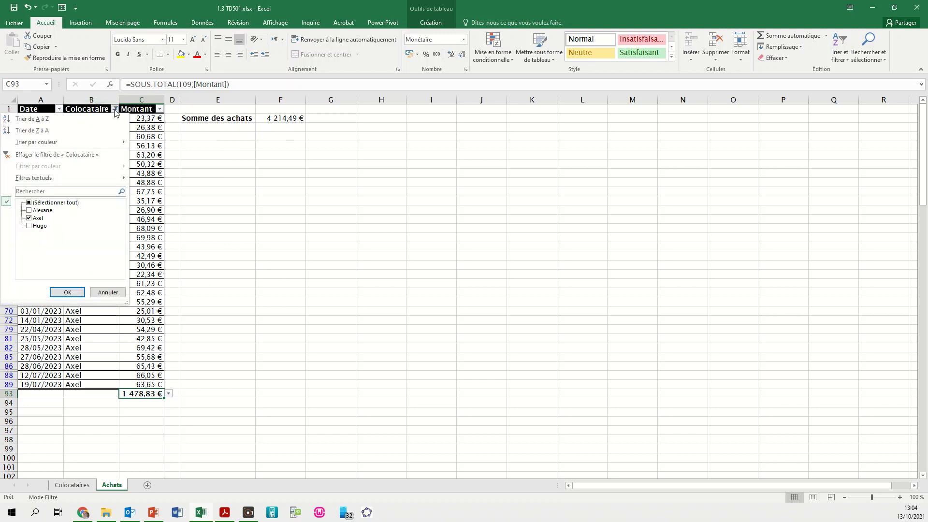
pyautogui.click(29, 203)
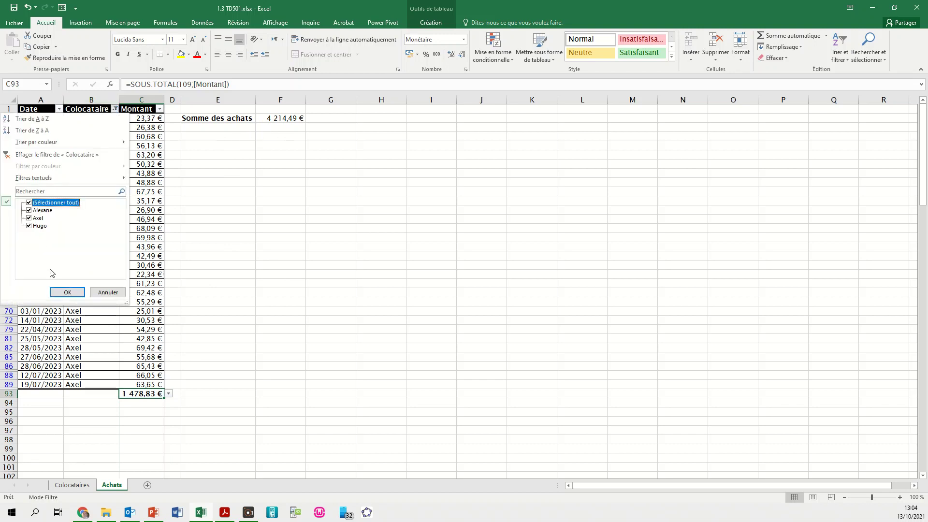
pyautogui.click(68, 292)
pyautogui.click(207, 202)
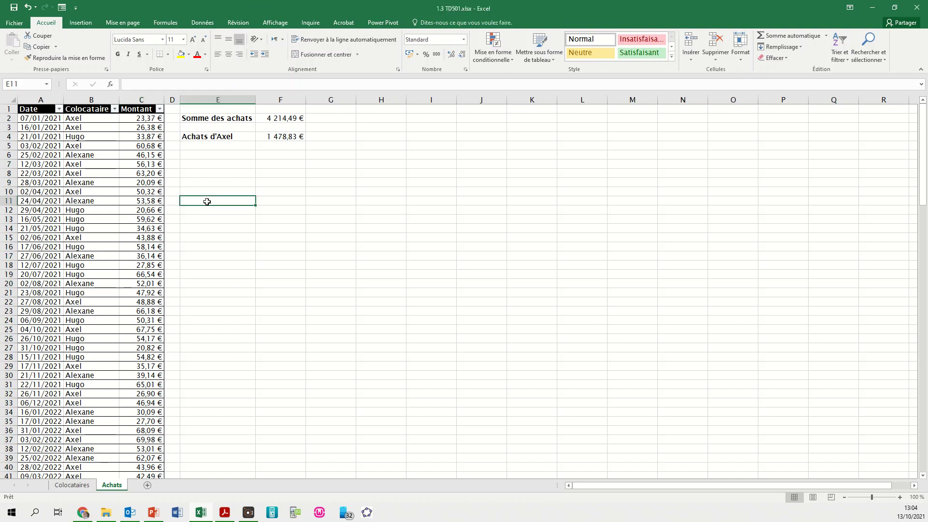
pyautogui.click(145, 216)
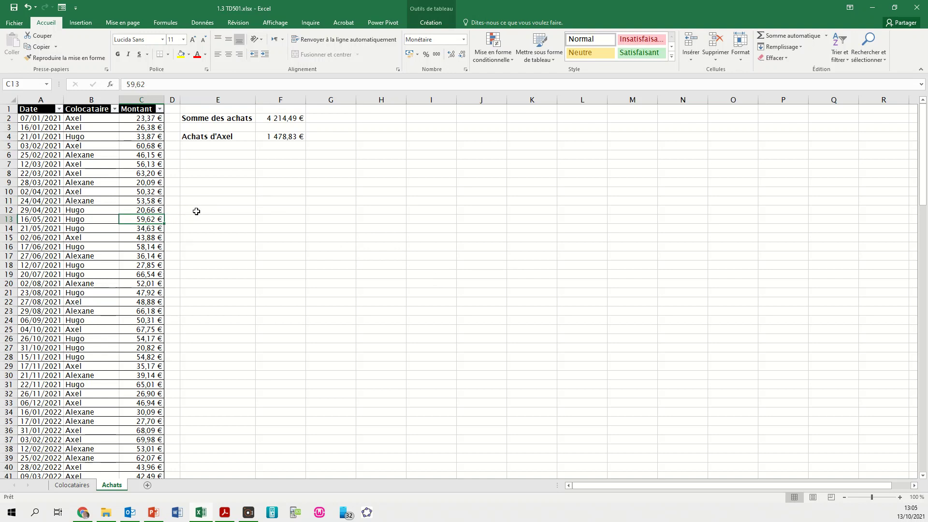
pyautogui.click(34, 121)
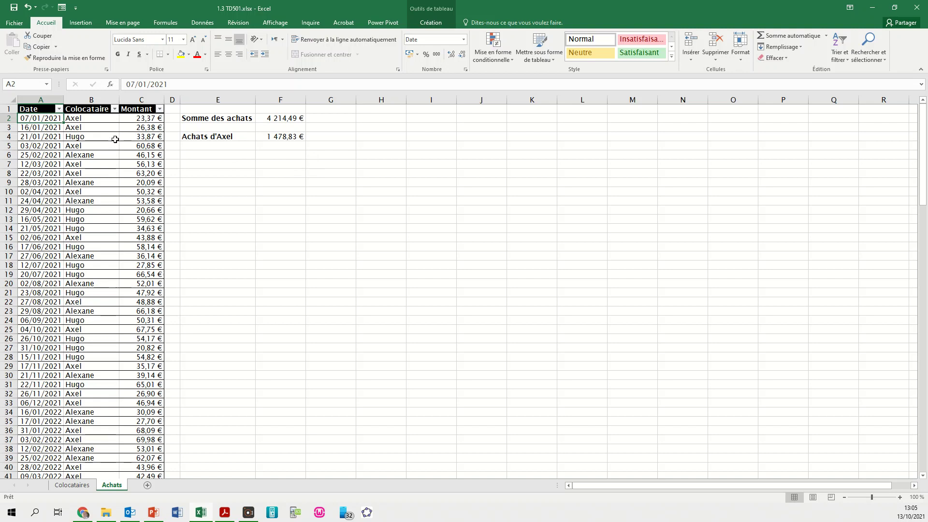
pyautogui.click(102, 231)
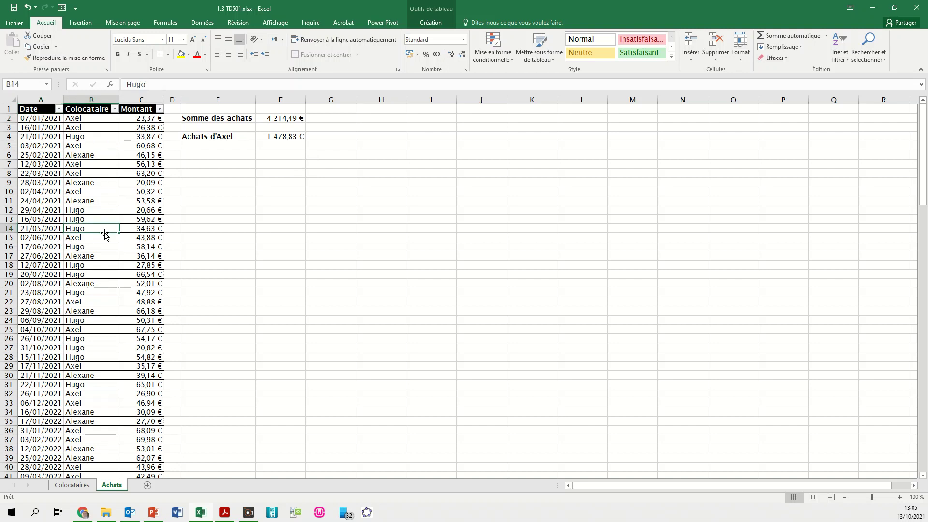
# Create a pivot table from the whole purchases table Tableau1 on the existing sheet, located at $E$6
pyautogui.click(151, 226)
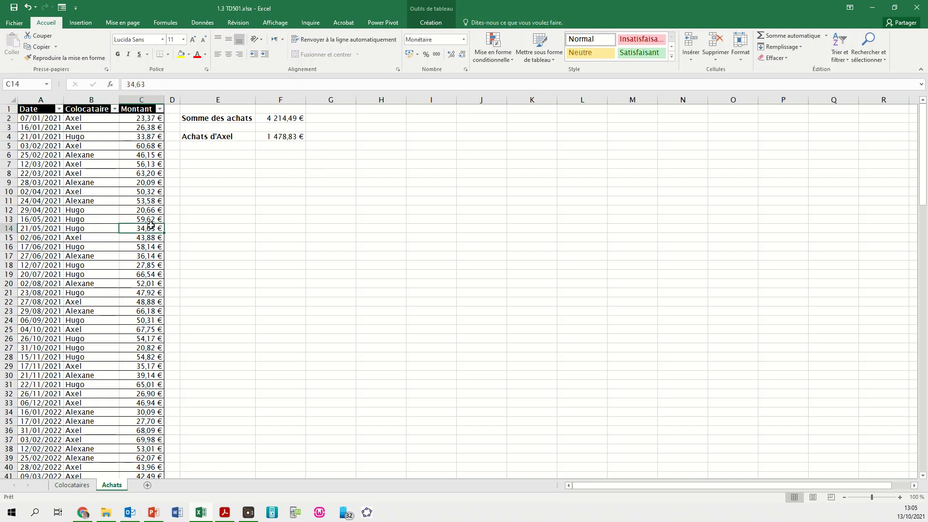
pyautogui.hotkey('ctrl', 'a')
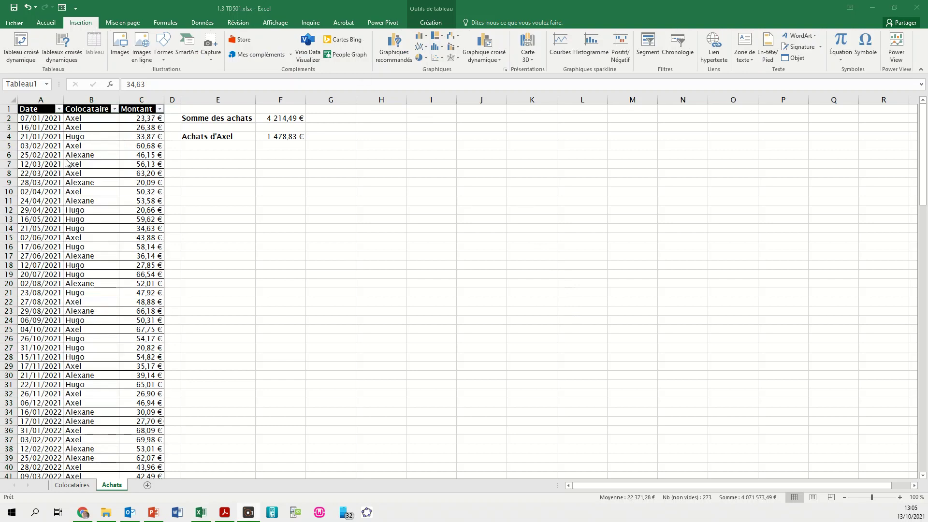
pyautogui.click(23, 43)
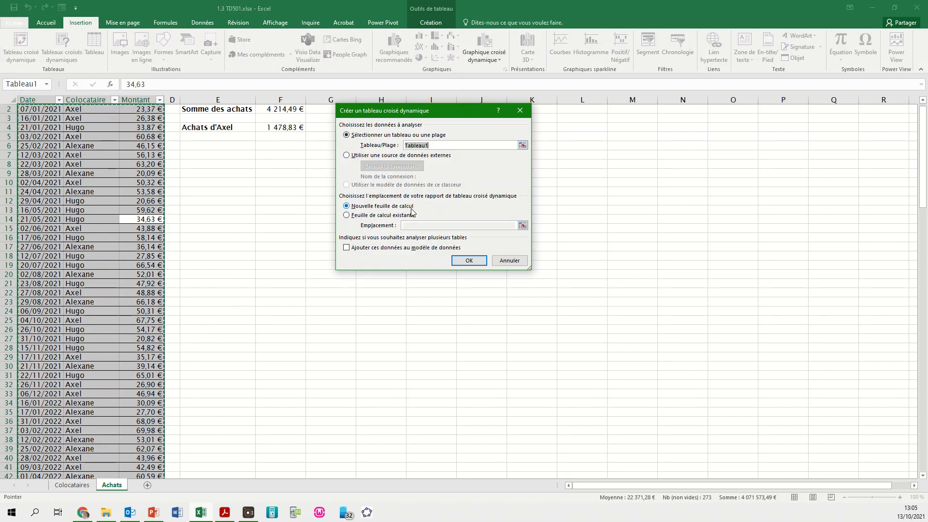
pyautogui.click(347, 216)
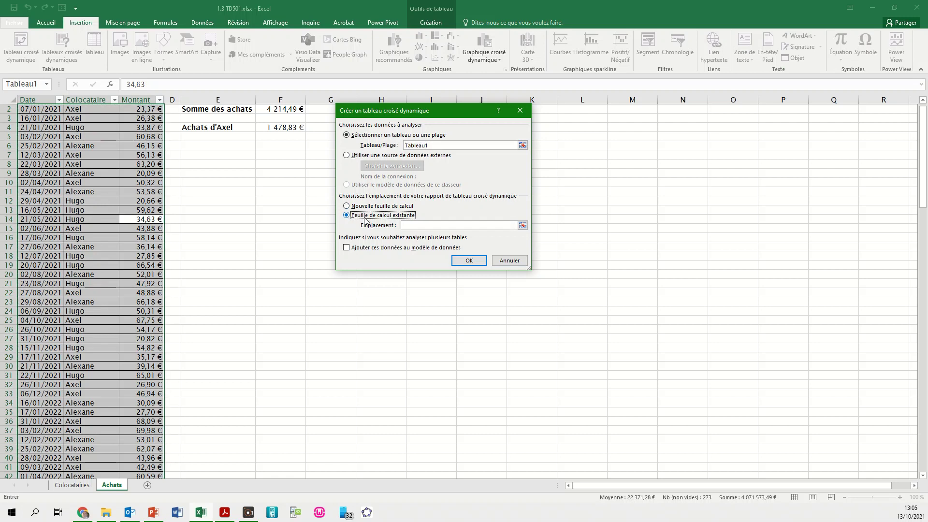
pyautogui.click(411, 226)
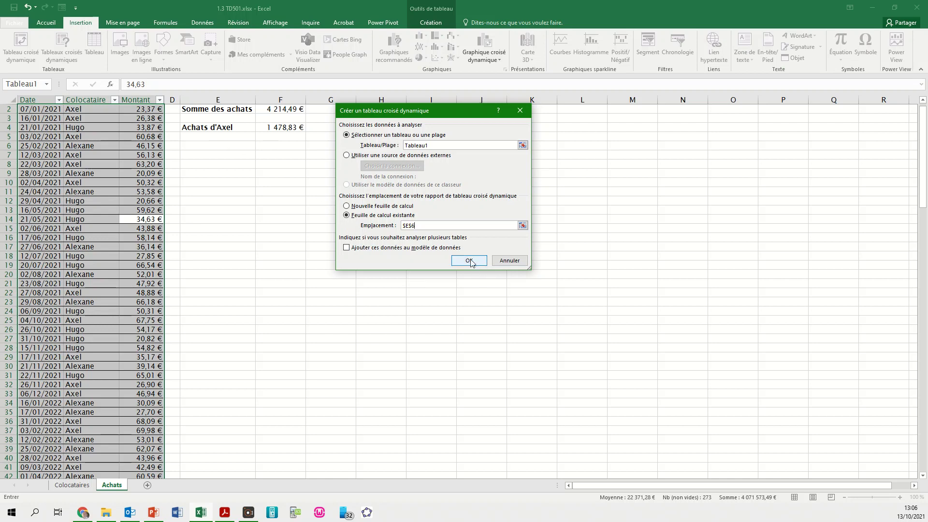
pyautogui.click(468, 260)
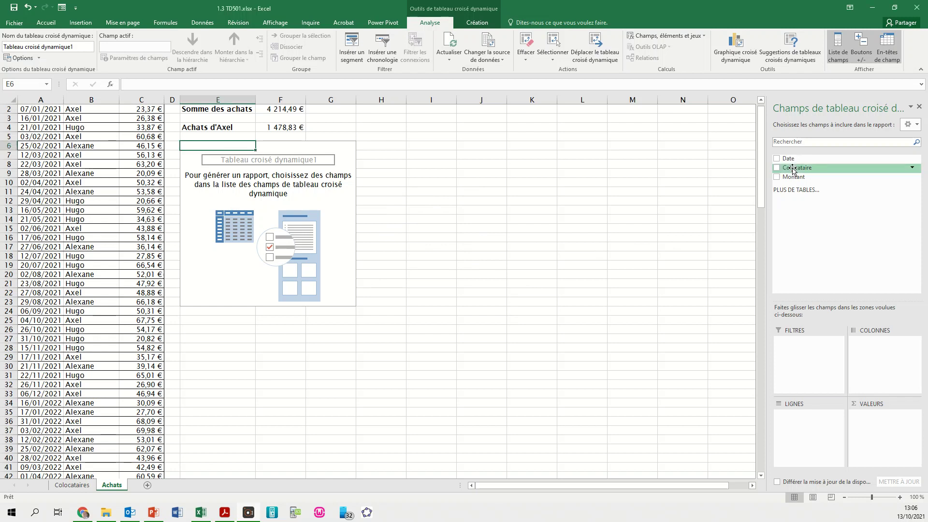
# Put Colocataire in the pivot table's rows (Lignes) and Montant in its values (Valeurs)
pyautogui.click(801, 185)
pyautogui.moveTo(802, 169); pyautogui.dragTo(795, 429)
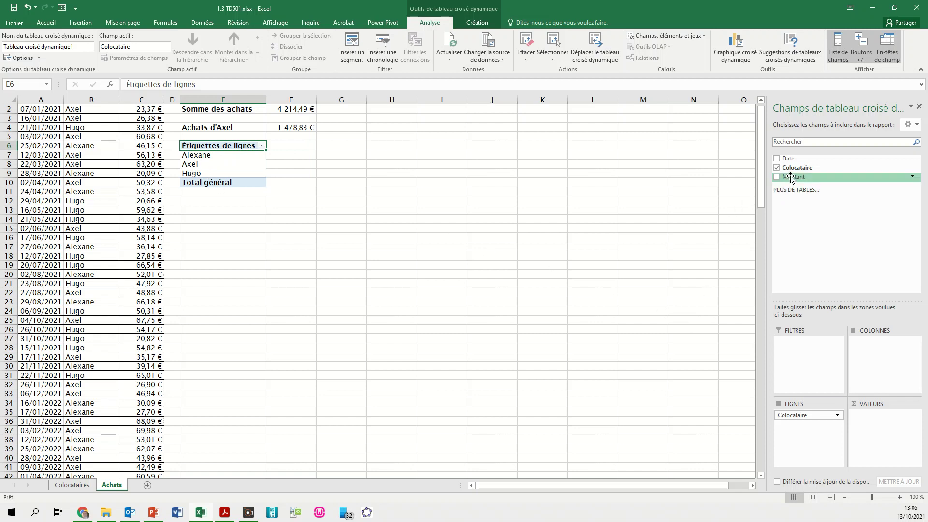
pyautogui.moveTo(791, 177); pyautogui.dragTo(877, 424)
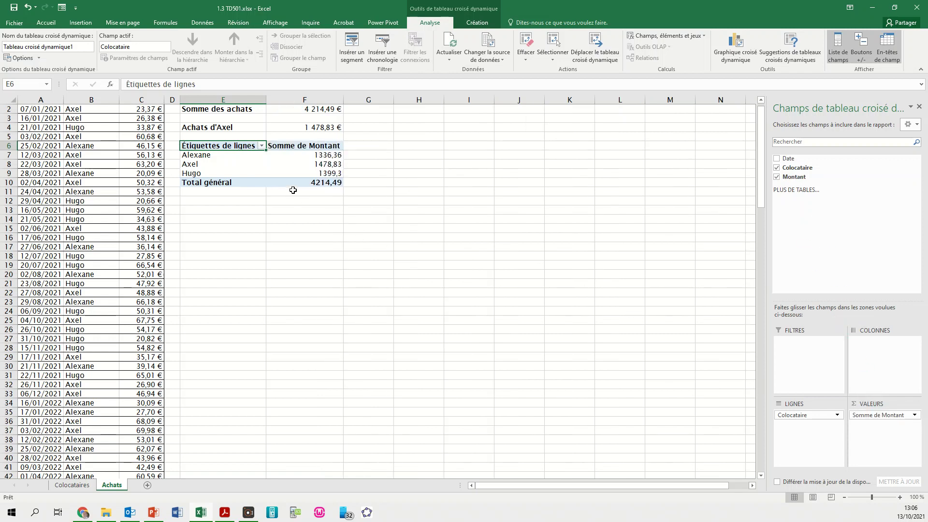
# Apply the Monétaire number format to the pivot table amounts in F7:F10
pyautogui.moveTo(315, 155)
pyautogui.moveTo(315, 155); pyautogui.dragTo(310, 185)
pyautogui.click(55, 25)
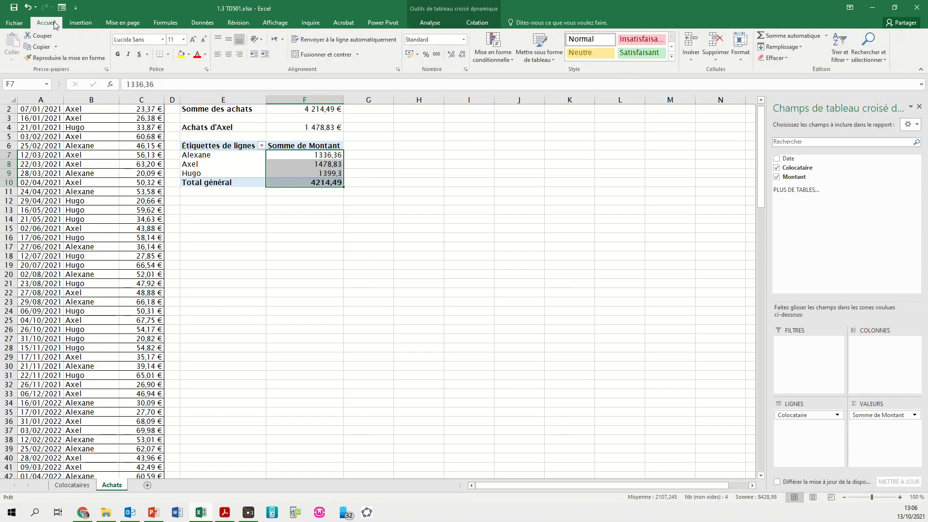
pyautogui.click(464, 40)
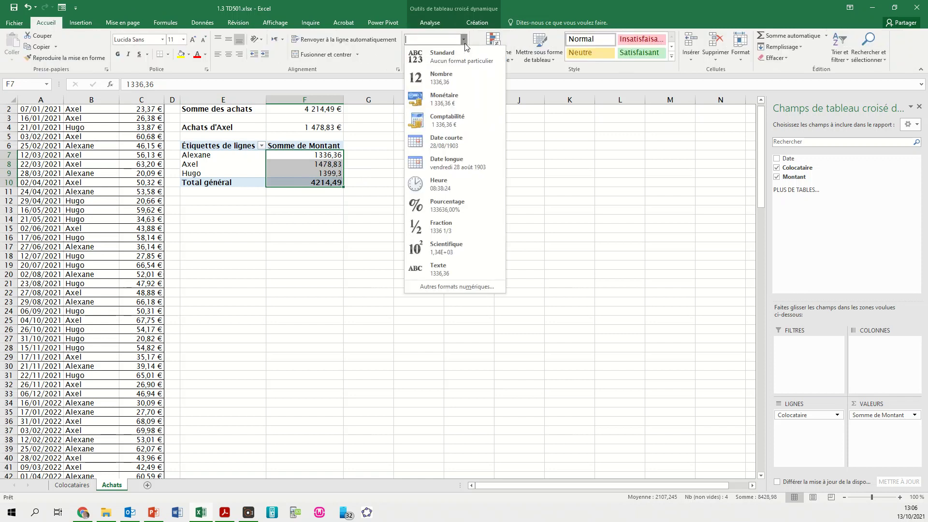
pyautogui.click(443, 97)
pyautogui.click(430, 212)
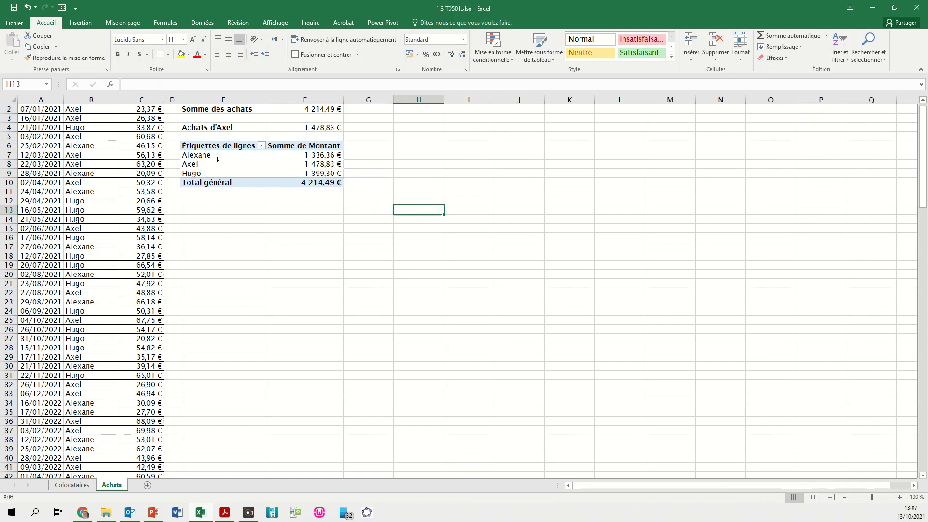
# Add Montant to the pivot table values (Valeurs) a second time and summarize that field by Moyenne
pyautogui.click(286, 166)
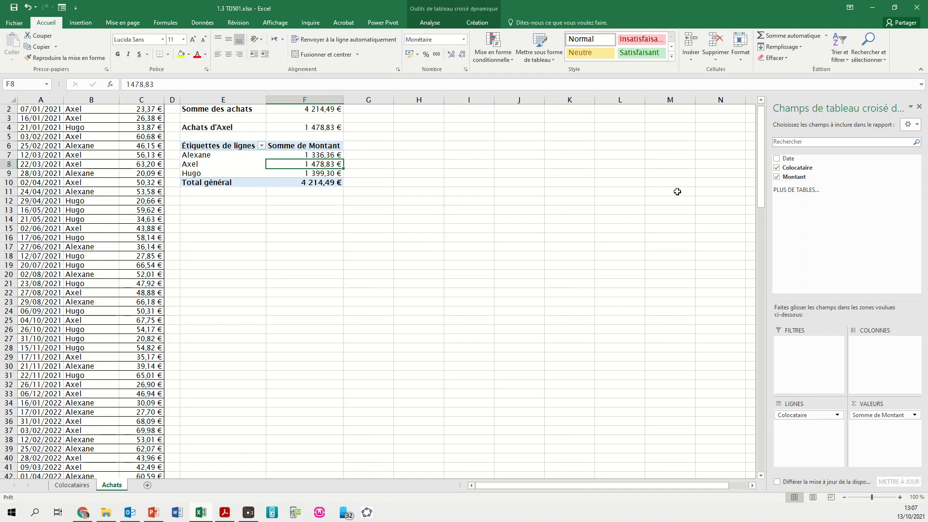
pyautogui.moveTo(785, 180); pyautogui.dragTo(874, 427)
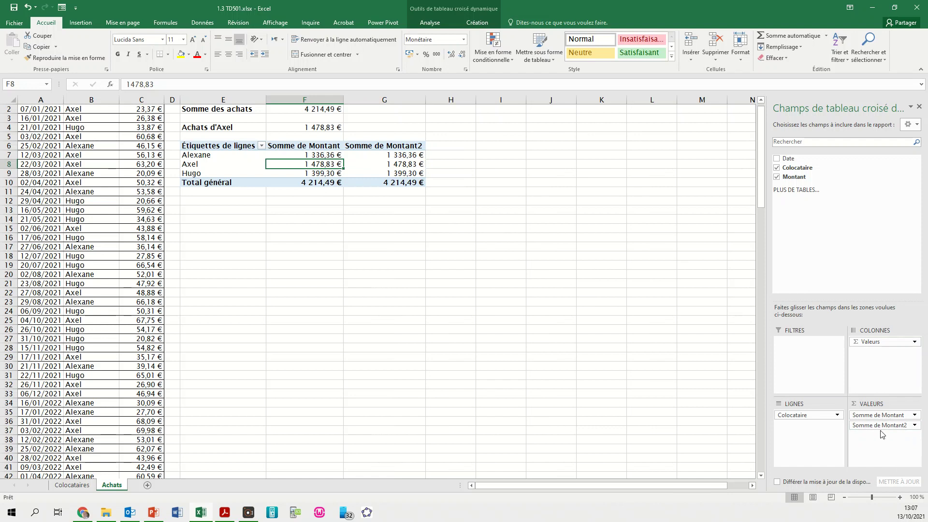
pyautogui.click(915, 425)
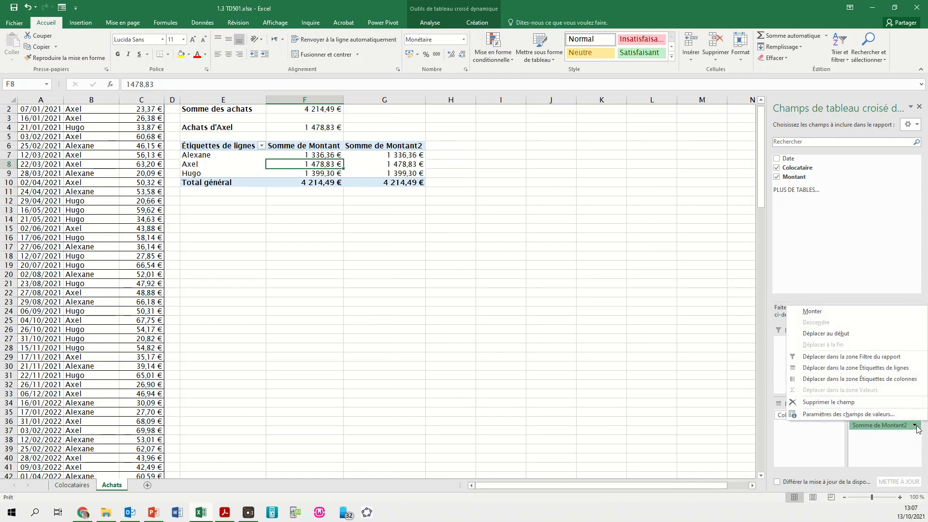
pyautogui.click(886, 418)
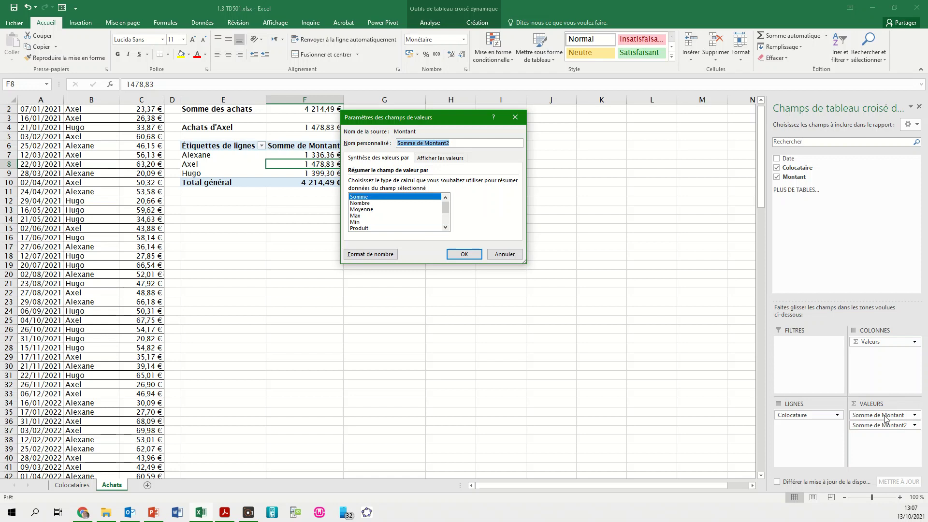
pyautogui.click(362, 211)
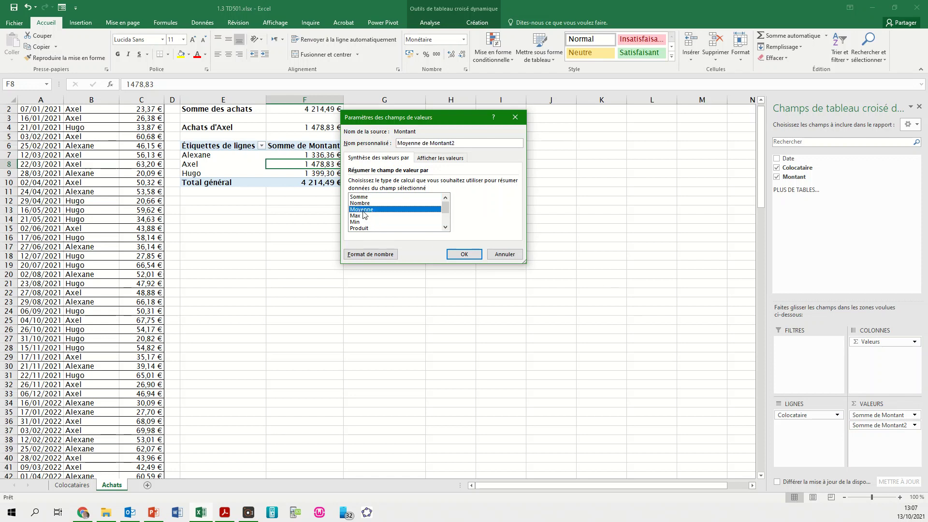
pyautogui.click(464, 255)
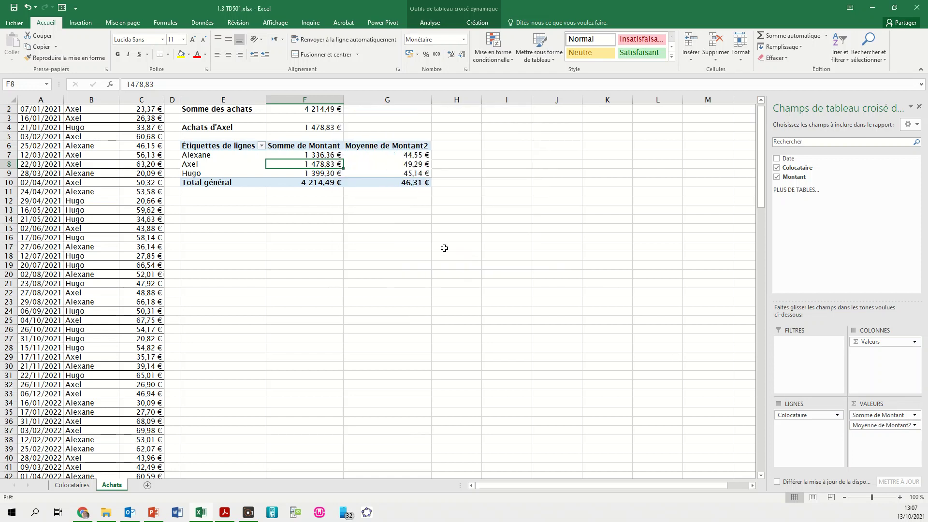
# Examine each roommate's average purchase in the pivot table alongside the corresponding purchase sum
pyautogui.click(410, 157)
pyautogui.click(411, 165)
pyautogui.click(412, 173)
pyautogui.click(408, 218)
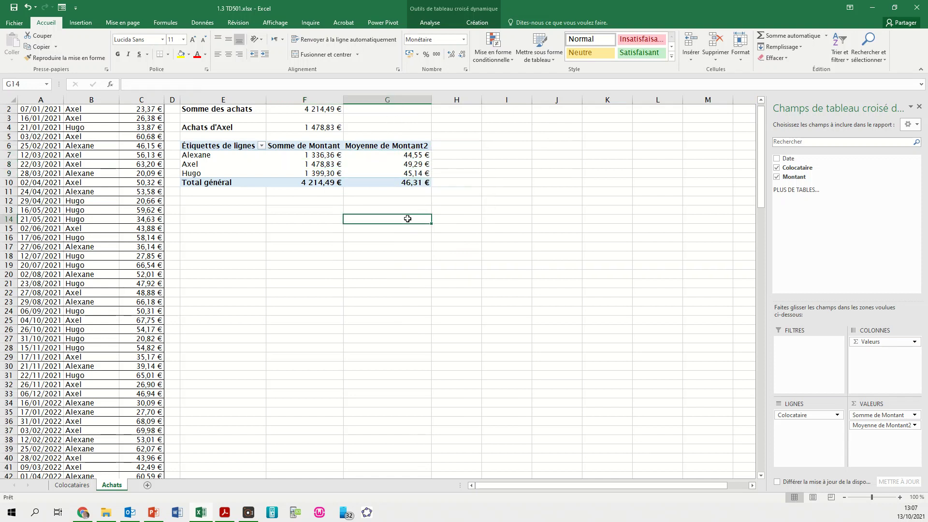
pyautogui.click(322, 164)
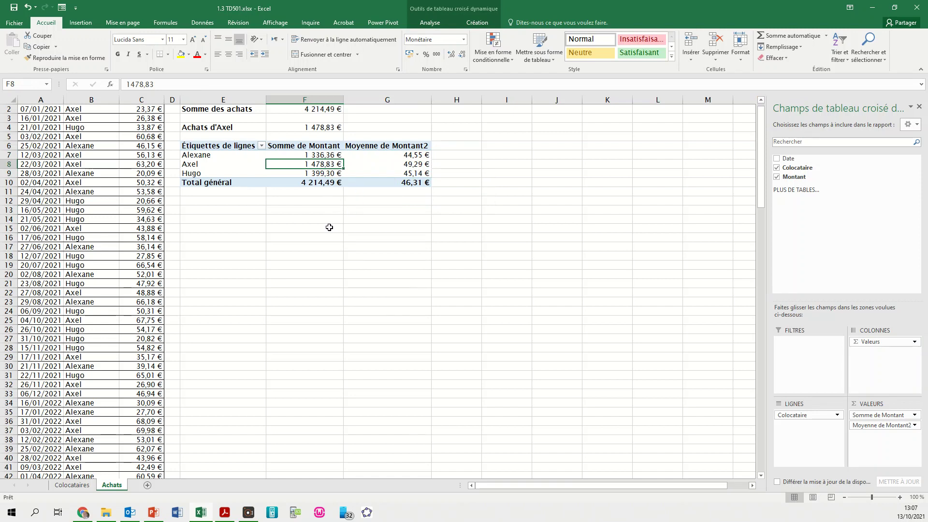
pyautogui.click(398, 165)
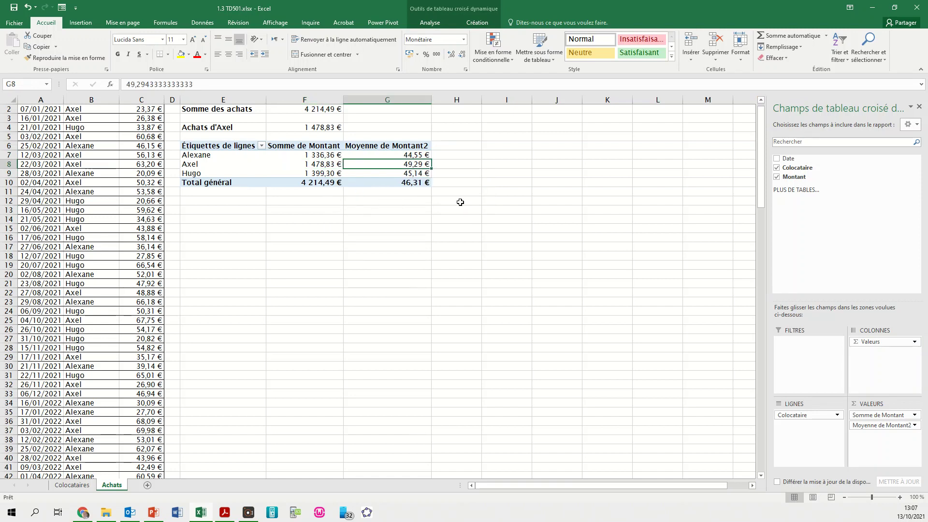
pyautogui.click(451, 227)
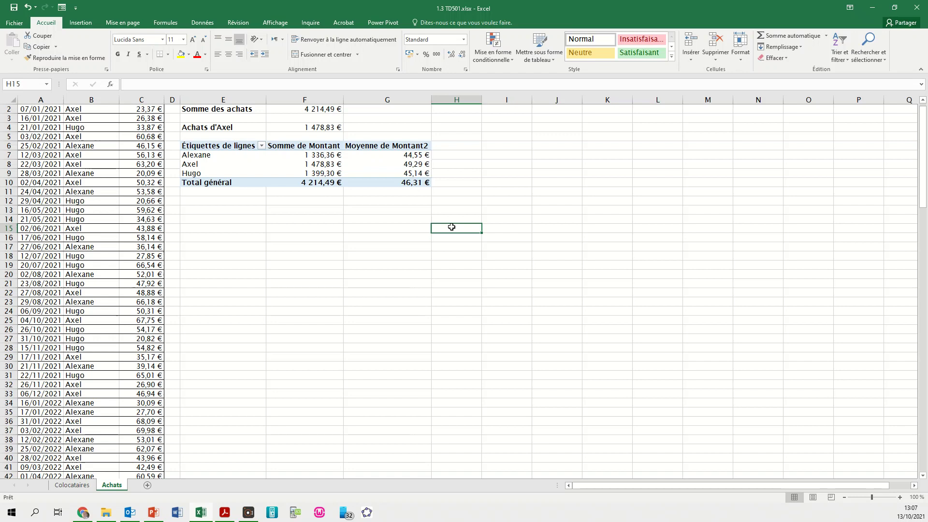
# Add Montant to the pivot table values (Valeurs) a third time and summarize that field by Nombre
pyautogui.click(420, 149)
pyautogui.moveTo(794, 177); pyautogui.dragTo(863, 434)
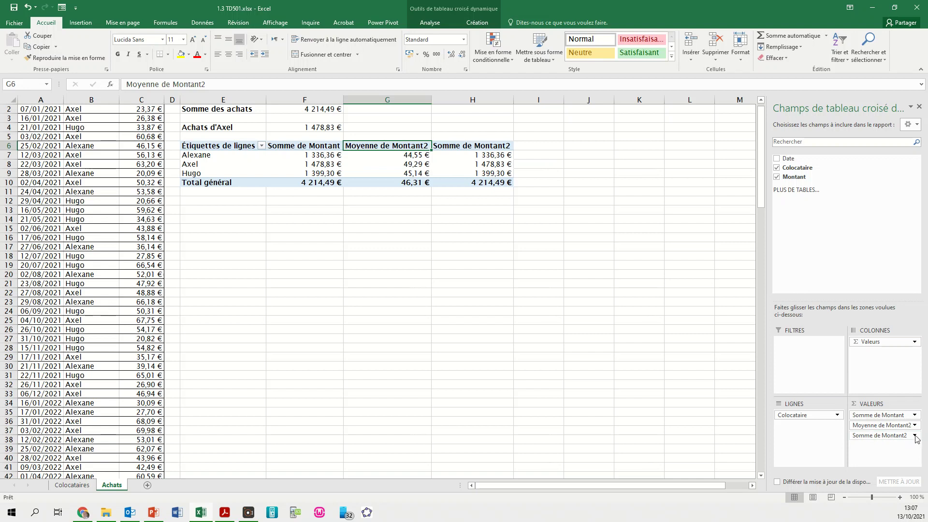
pyautogui.click(914, 436)
pyautogui.click(851, 431)
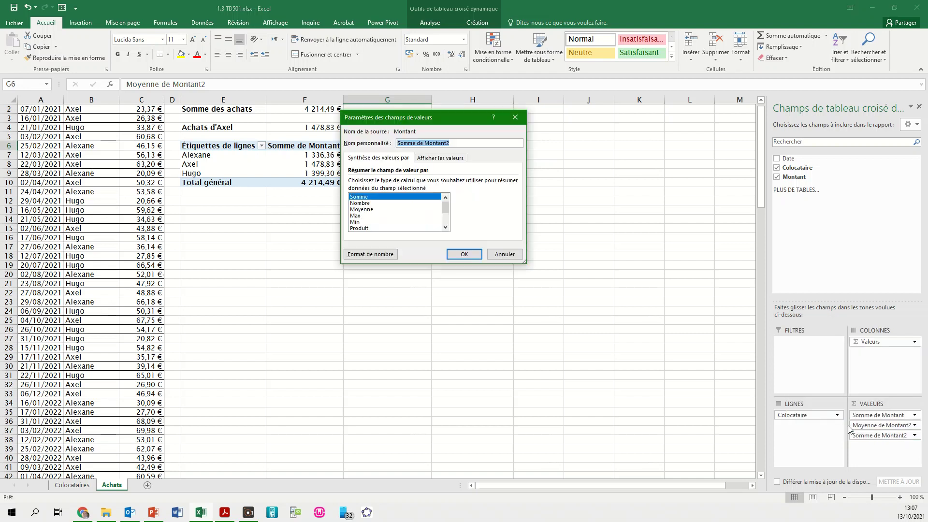
pyautogui.click(386, 204)
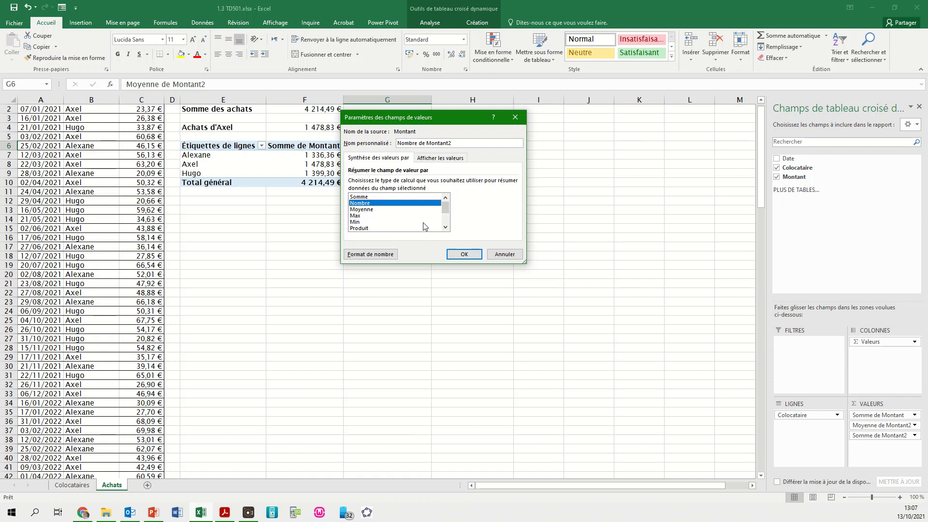
pyautogui.click(462, 255)
# Apply the Standard number format to the purchase counts in H7:H10 of the pivot table
pyautogui.moveTo(483, 157); pyautogui.dragTo(483, 183)
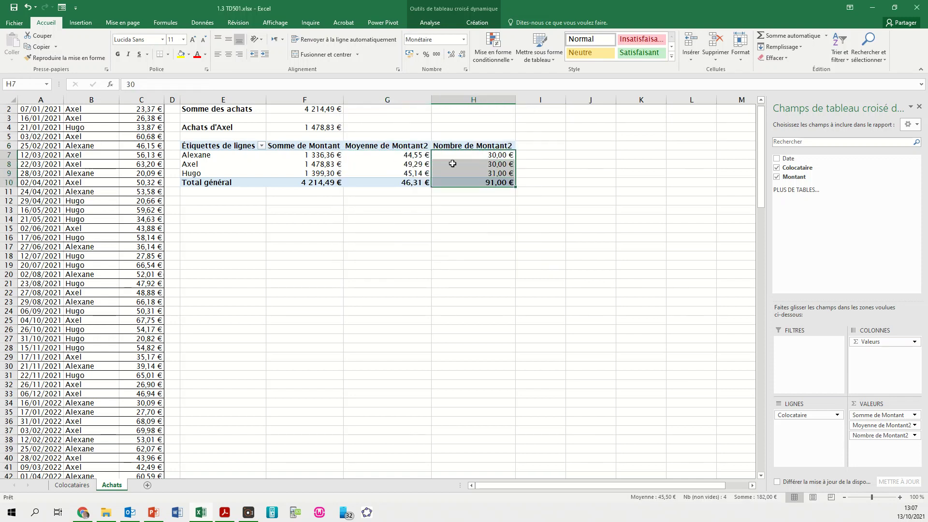
pyautogui.click(463, 39)
pyautogui.click(445, 65)
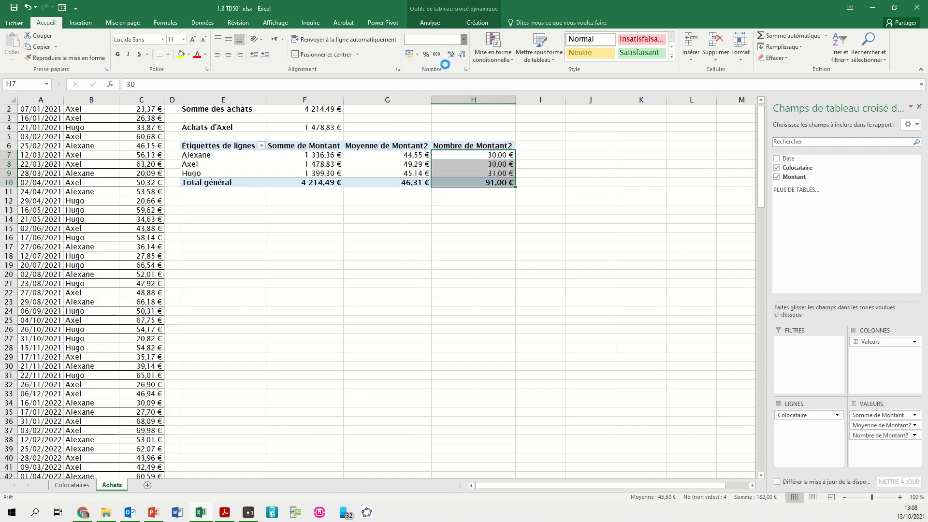
pyautogui.click(486, 165)
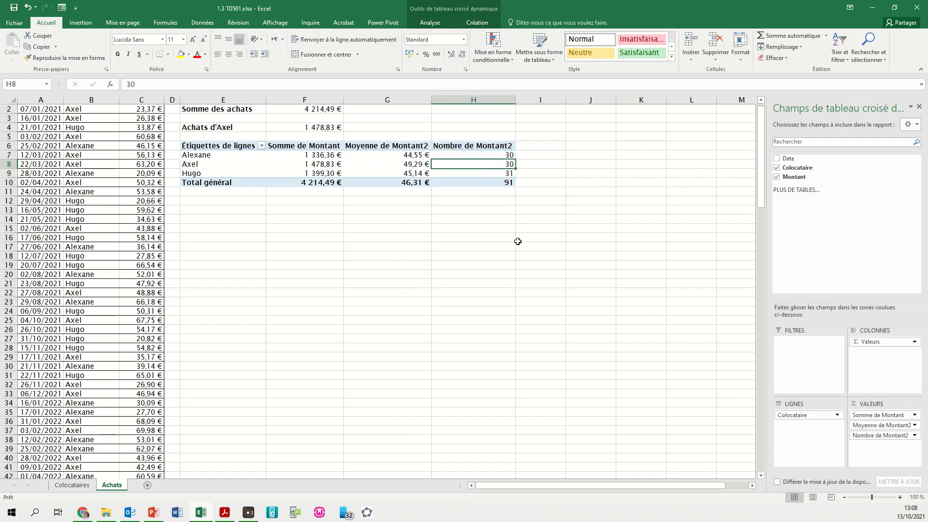
# Examine the Somme des achats formula in cell F2 above the pivot table
pyautogui.click(561, 209)
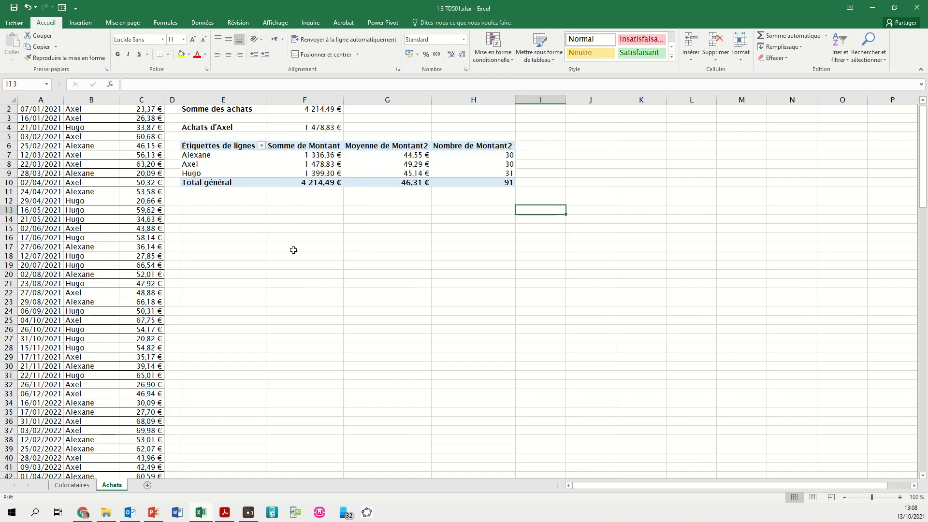
pyautogui.moveTo(921, 168); pyautogui.dragTo(918, 143)
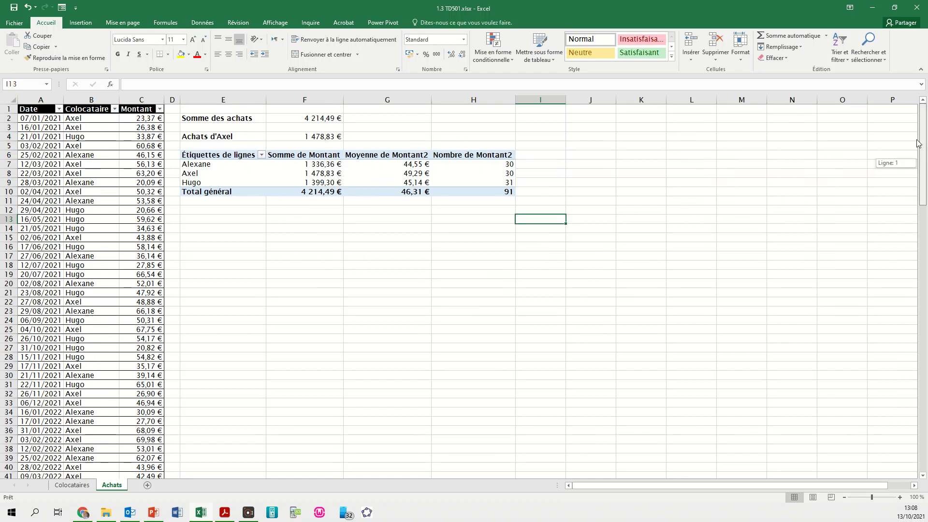
pyautogui.click(327, 117)
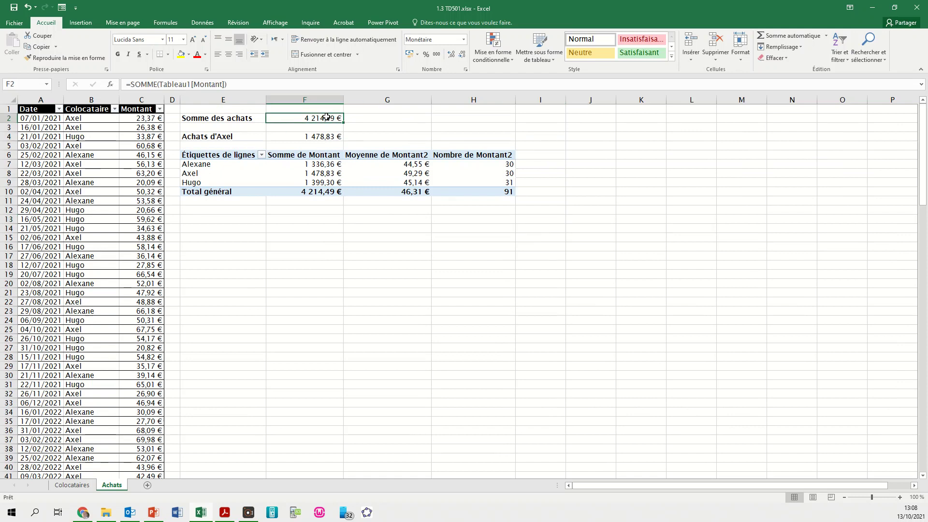